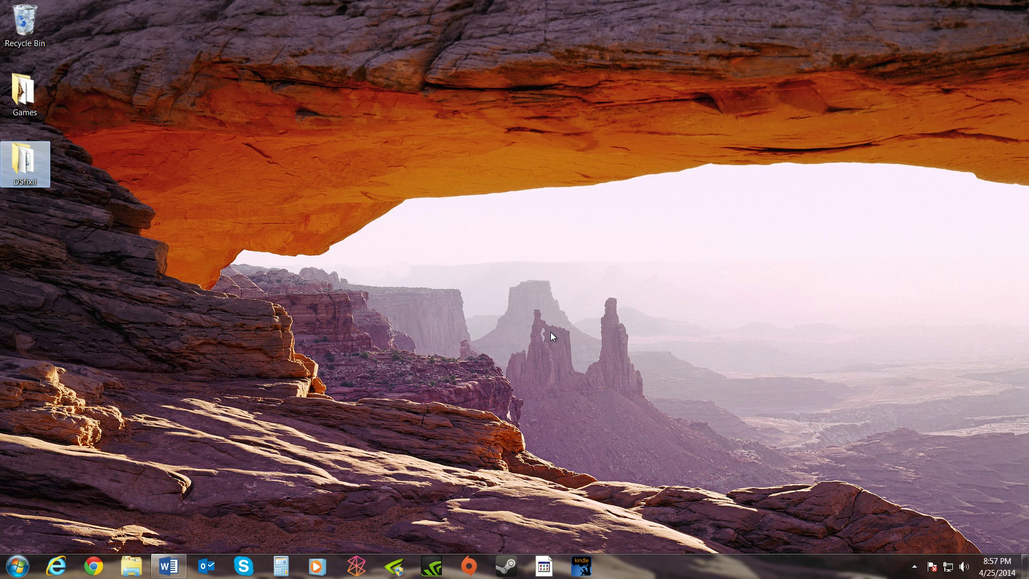
Load the MediaFire link in Internet Explorer and start the GeDoSaTo download, closing the pop-up windows.
click(56, 566)
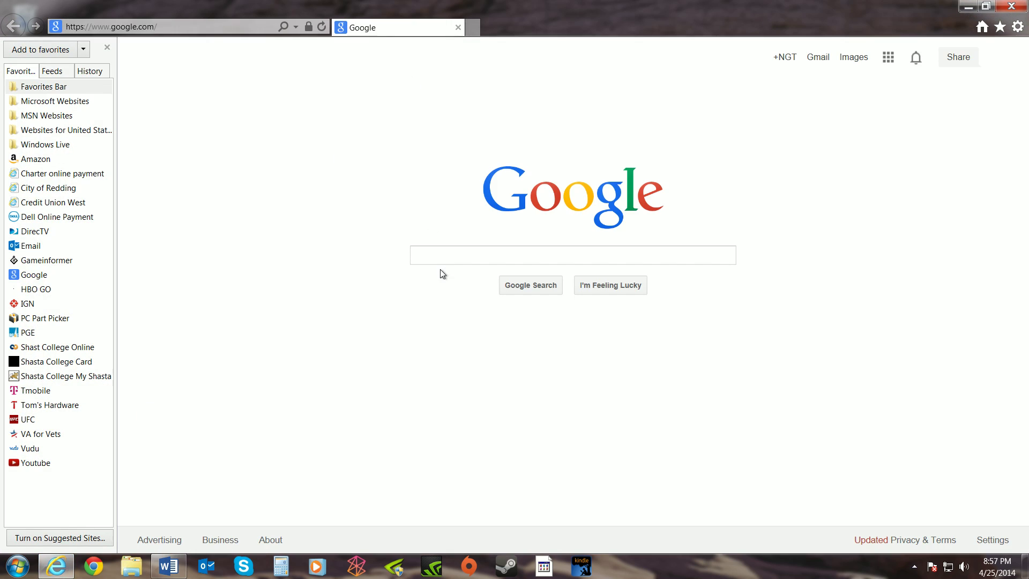
click(197, 29)
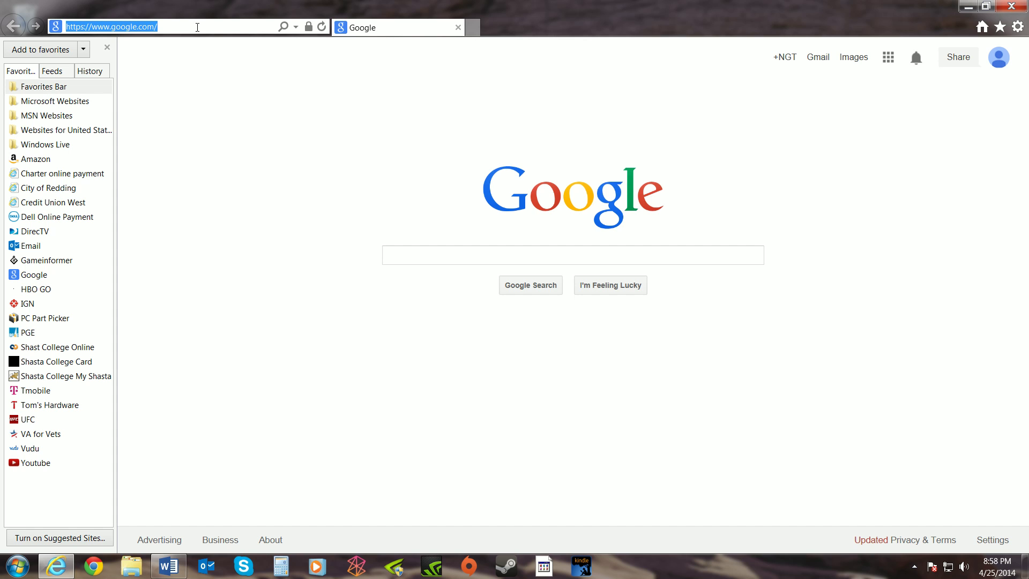
text(http://www.mediafire.com/download/0r4c1lxrcwhca7r/GeDoSaTo_DS2Edition_Alpha1a.zip)
key(Return)
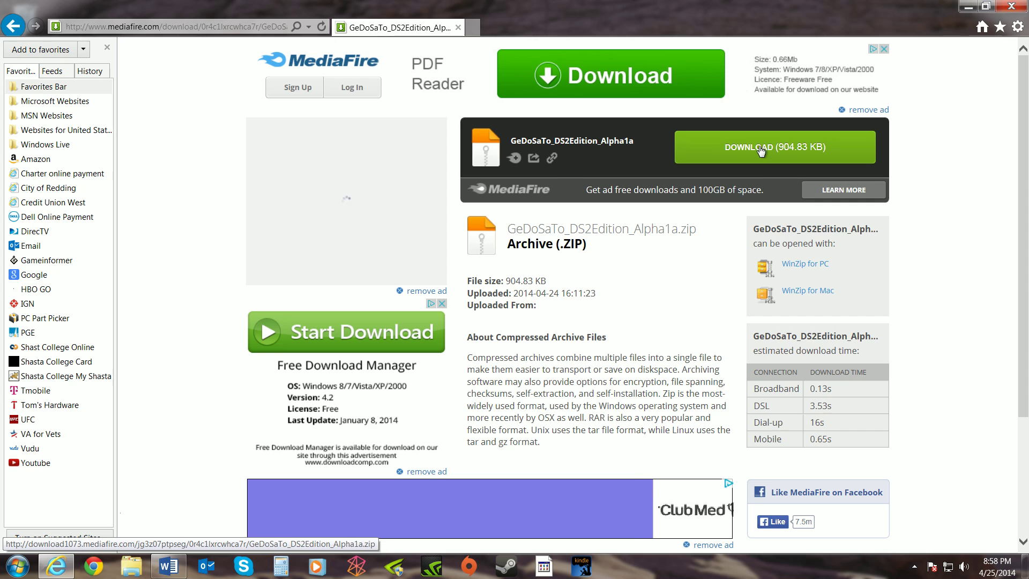
click(789, 146)
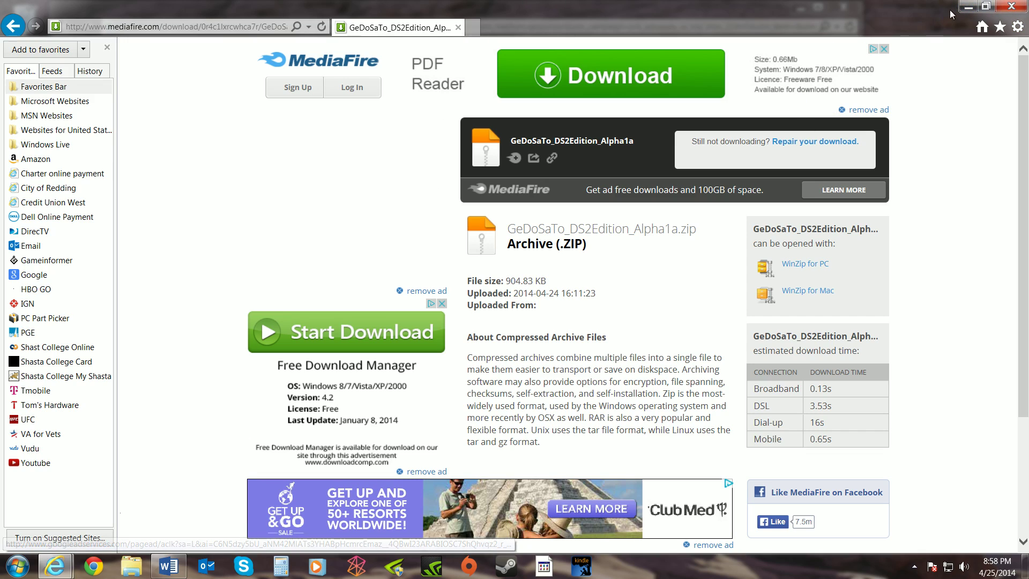
click(1011, 6)
click(842, 7)
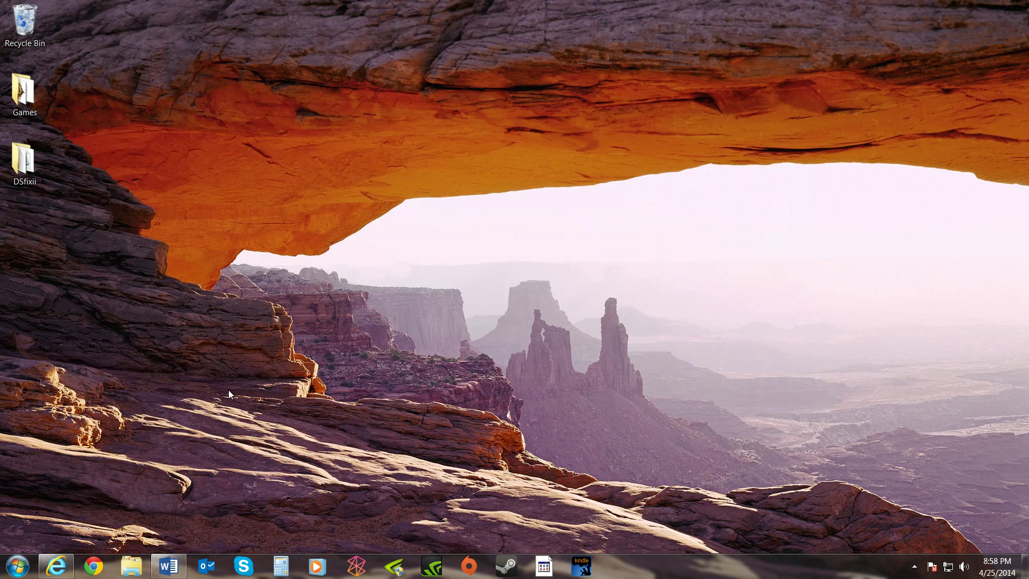
Reload the MediaFire page and retry downloading GeDoSaTo_DS2Edition_Alpha1a.zip.
click(66, 568)
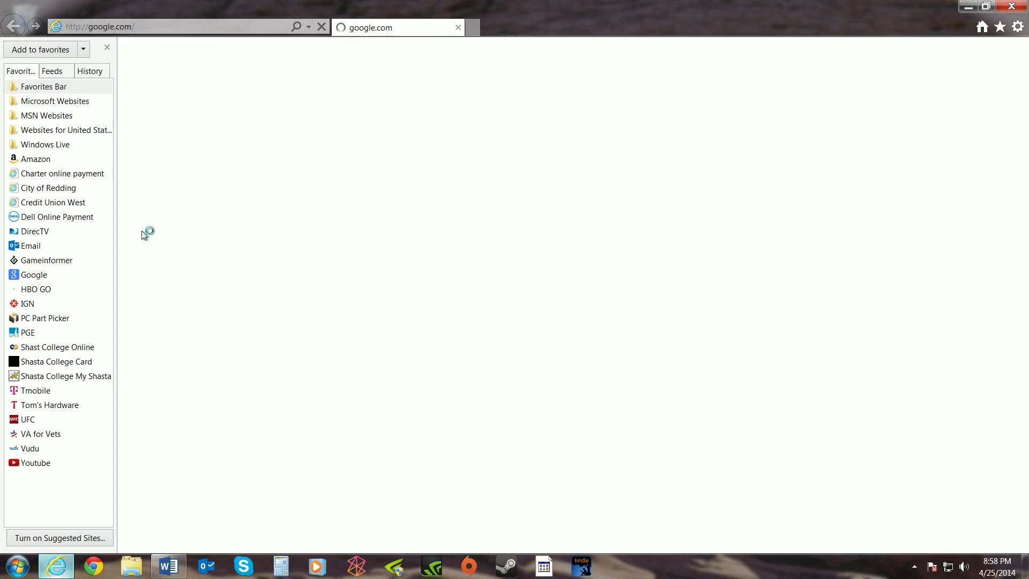
click(171, 24)
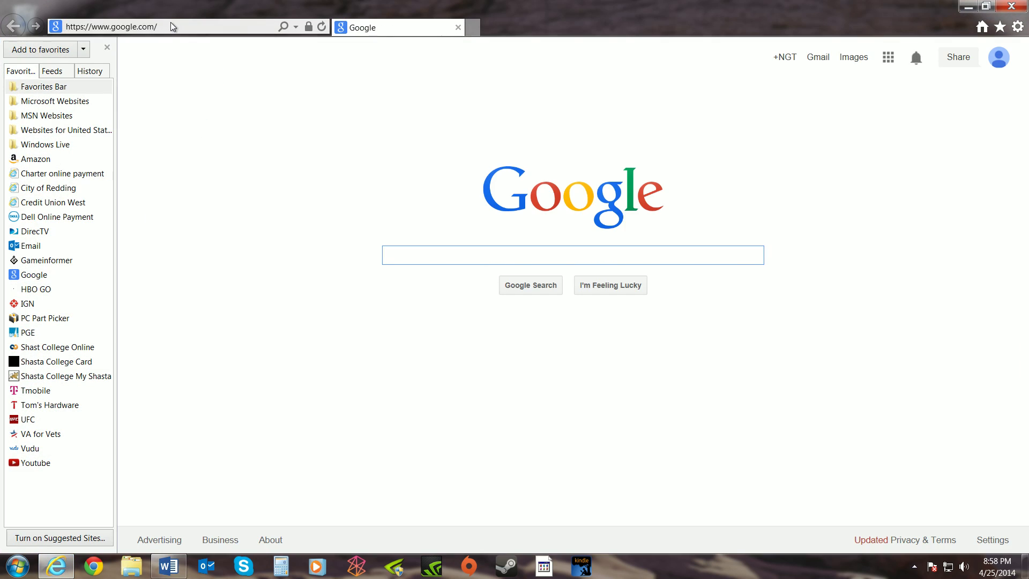
text(http://www.mediafire.com/download/0r4c1lxrcwhca7r/GeDoSaTo_DS2Edition_Alpha1a.zip)
click(186, 27)
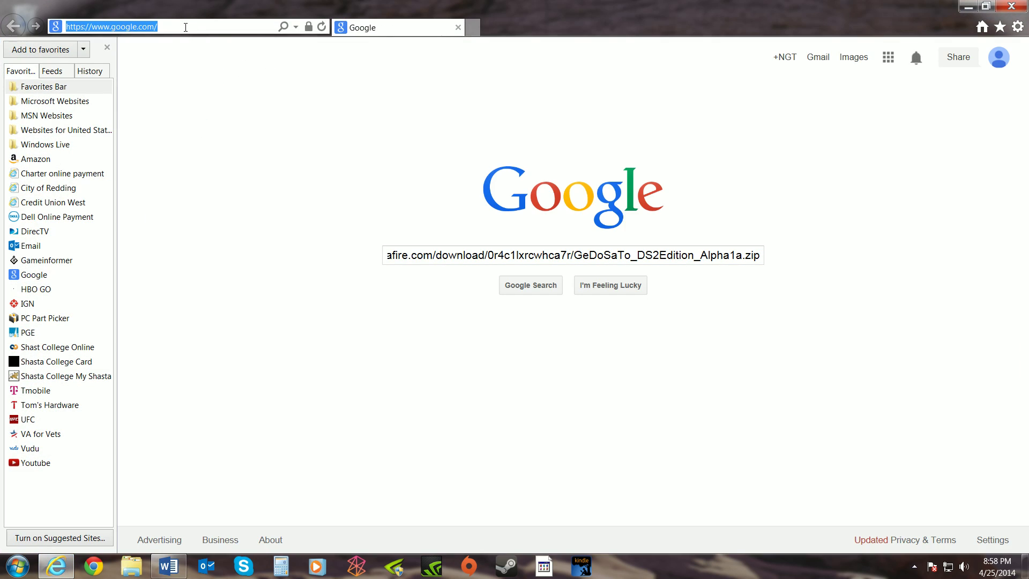
text(http://www.mediafire.com/download/0r4c1lxrcwhca7r/GeDoSaTo_DS2Edition_Alpha1a.zip)
key(Return)
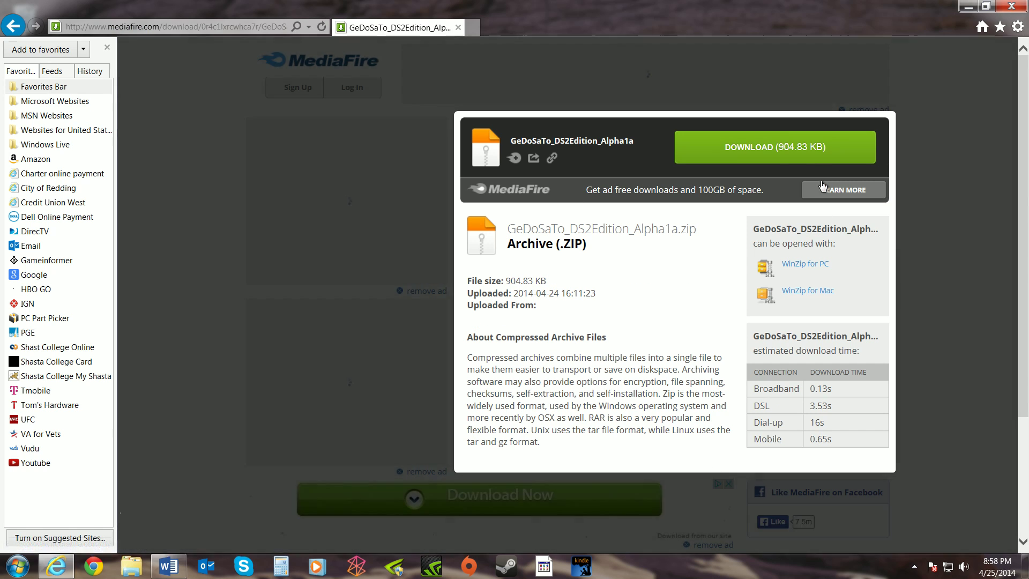
click(767, 145)
click(827, 9)
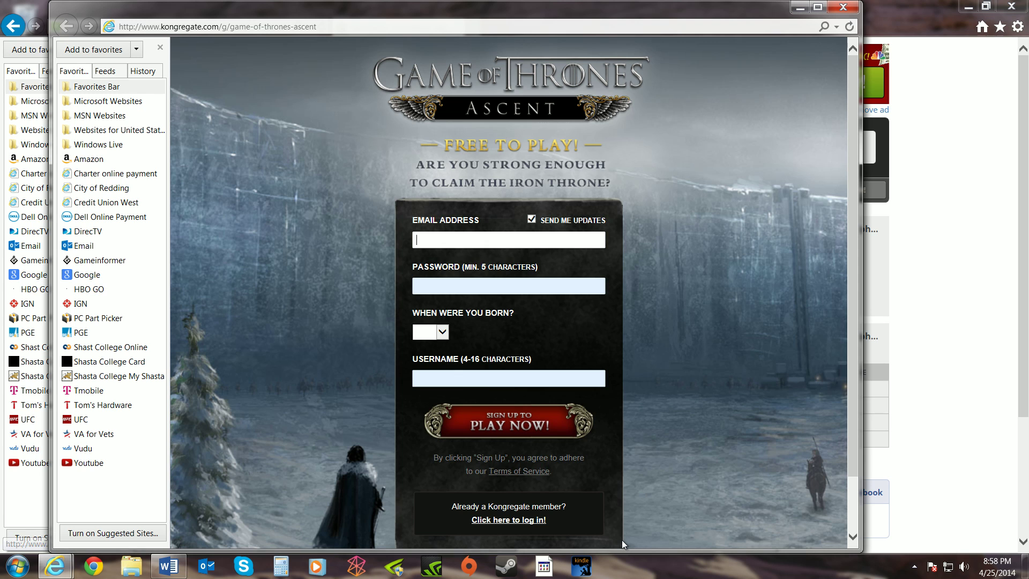
Open the downloaded zip archive to view its 11 items, dismissing the Kongregate ad.
click(622, 538)
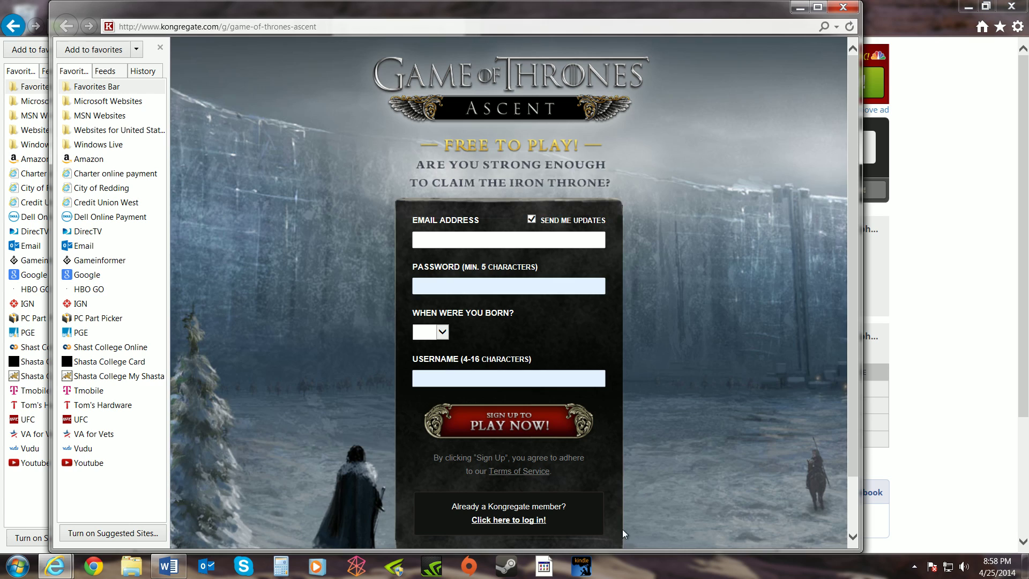
click(843, 6)
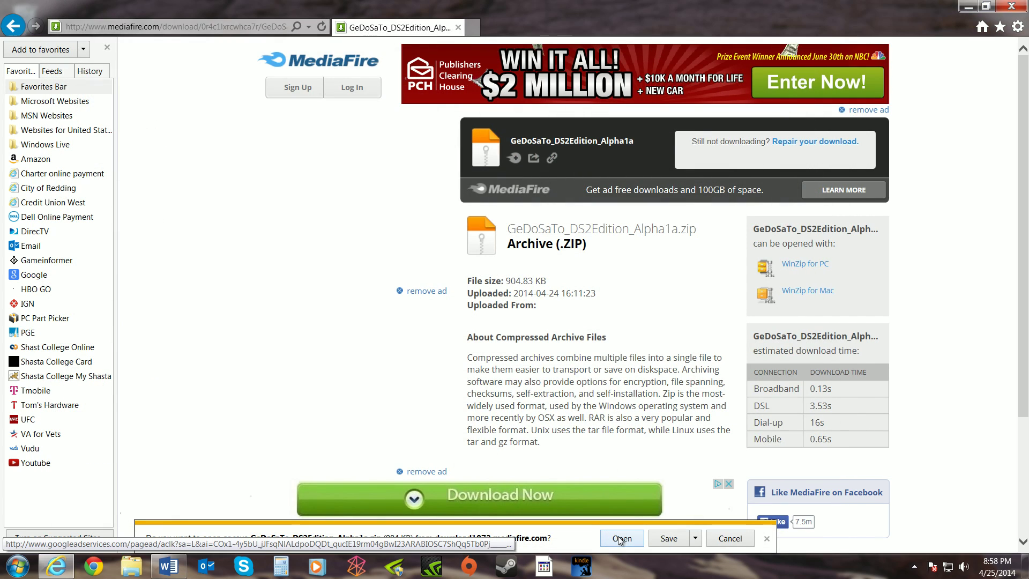
click(620, 538)
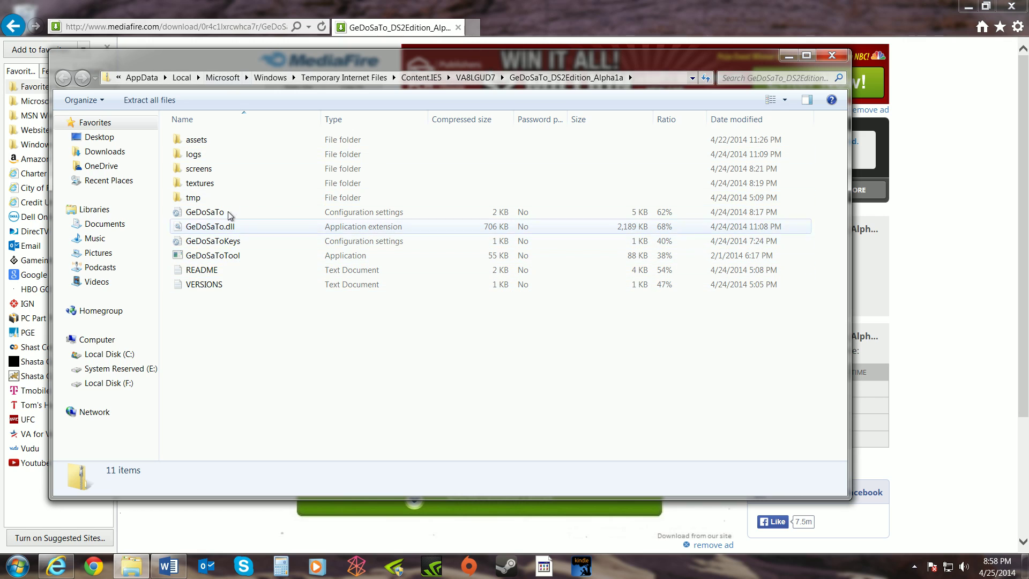
Start Extract All on the archive, then cancel it without choosing a destination.
click(149, 102)
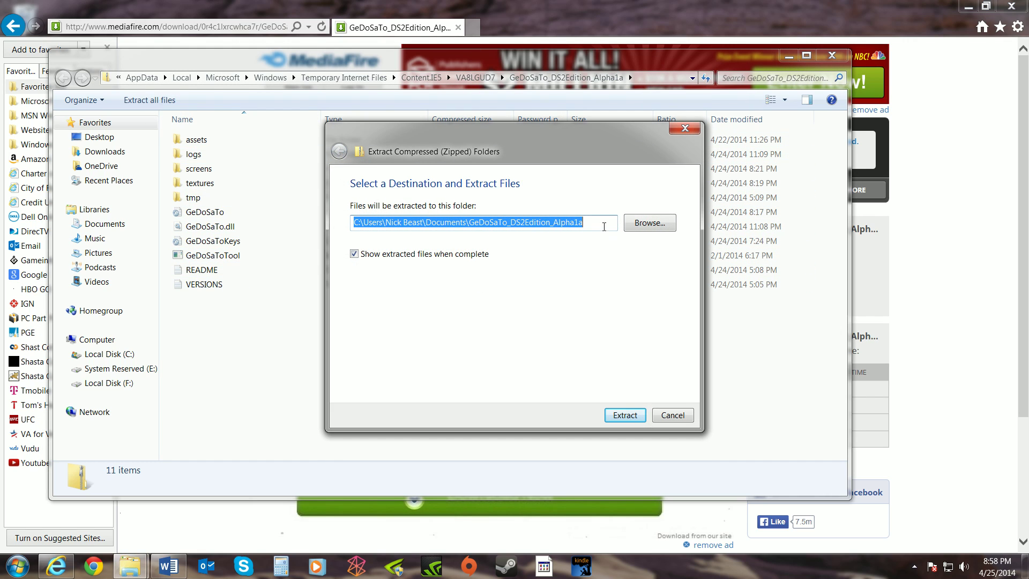
click(649, 222)
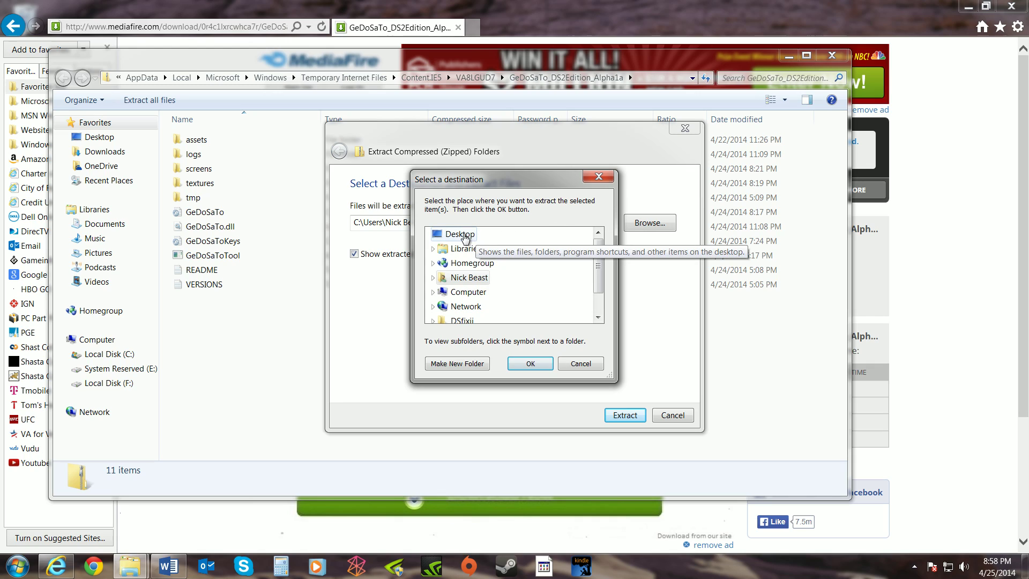
click(599, 176)
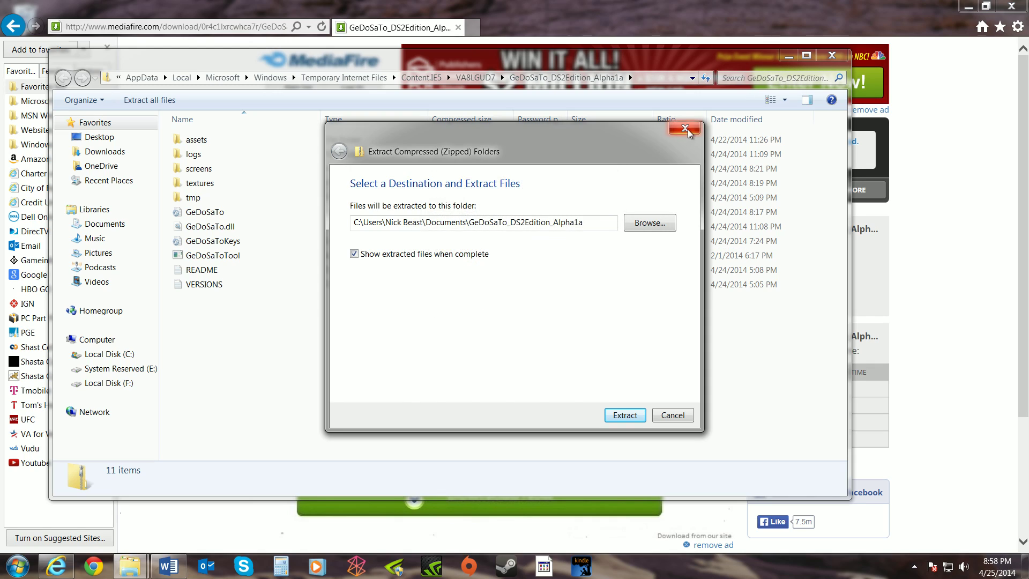
click(686, 130)
Close the archive and browser, then open the GeDoSaTo file from the DSfixii folder in Notepad.
click(831, 55)
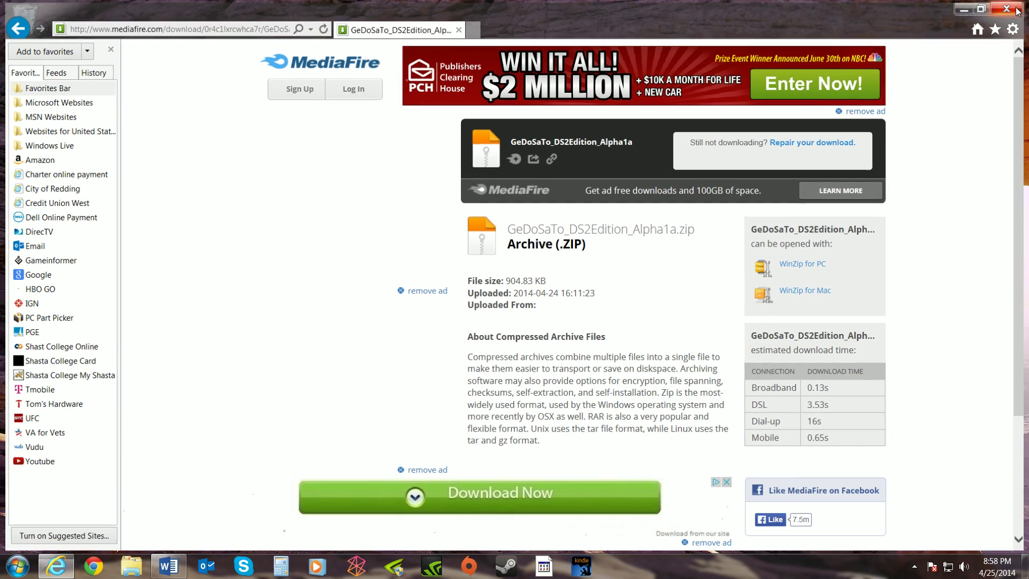
click(1016, 11)
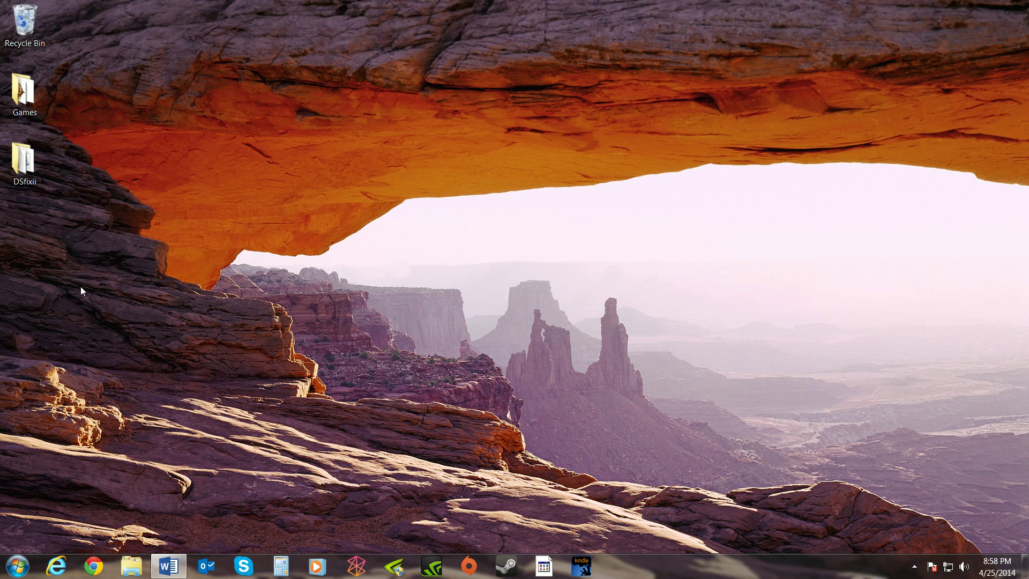
double_click(34, 160)
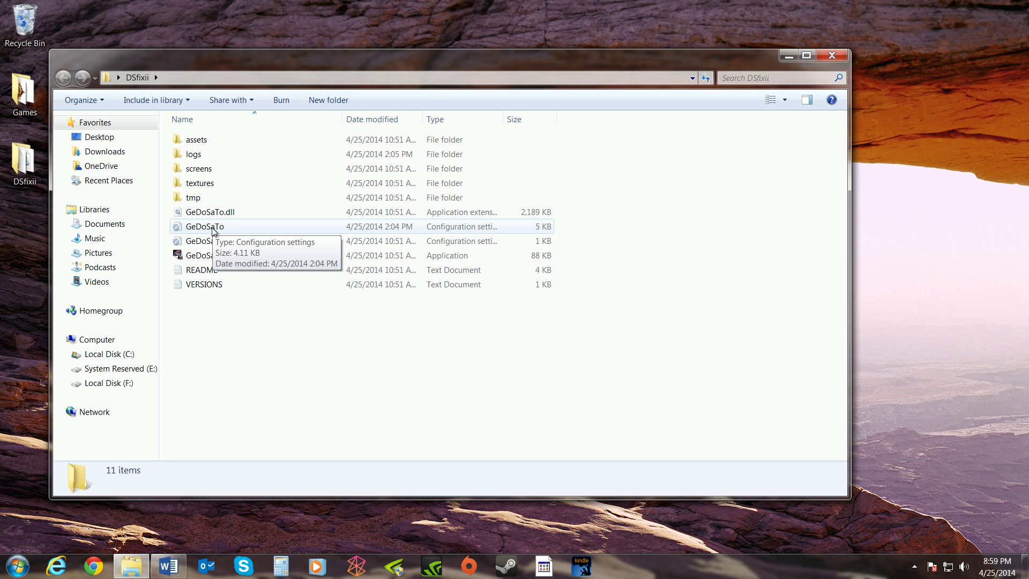
double_click(214, 227)
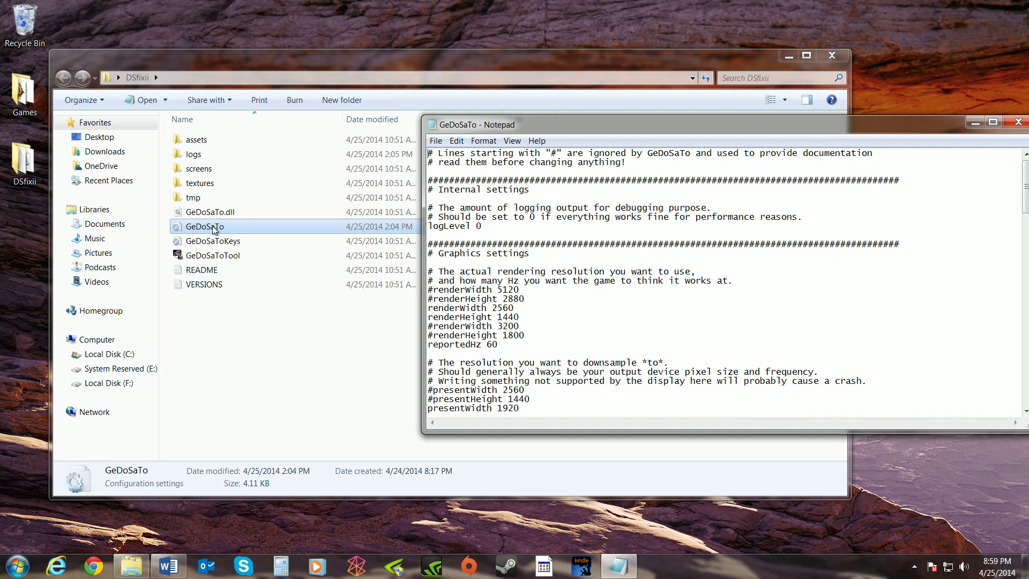
Move the Notepad settings window up and to the left.
drag(667, 124, 512, 71)
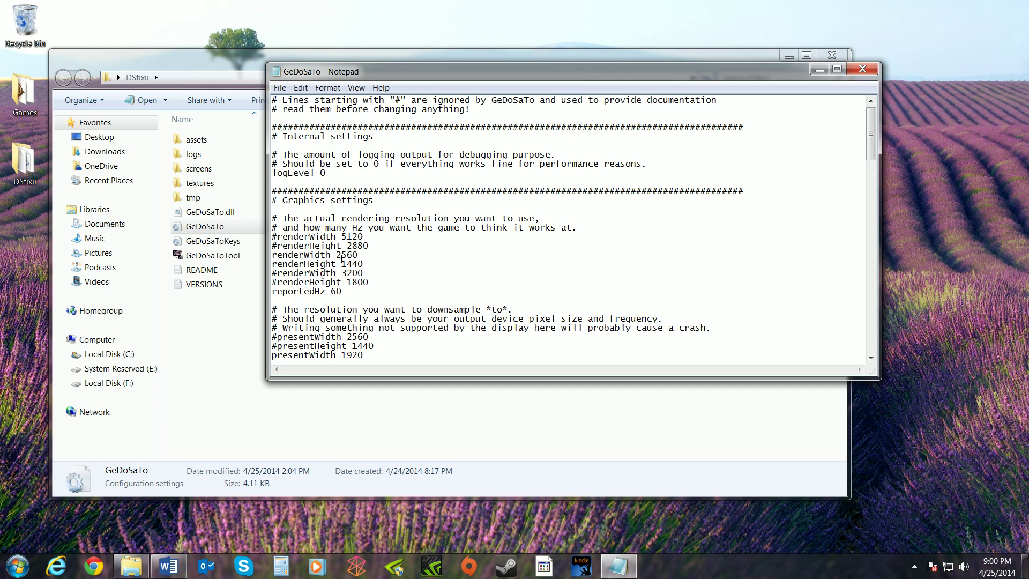
Replace the 3200x1800 render resolution with renderWidth 2560 and renderHeight 1440.
text(3200)
key(BackSpace)
key(BackSpace)
key(BackSpace)
key(BackSpace)
text(2560)
click(342, 264)
key(Delete)
key(Delete)
text(1440)
click(370, 281)
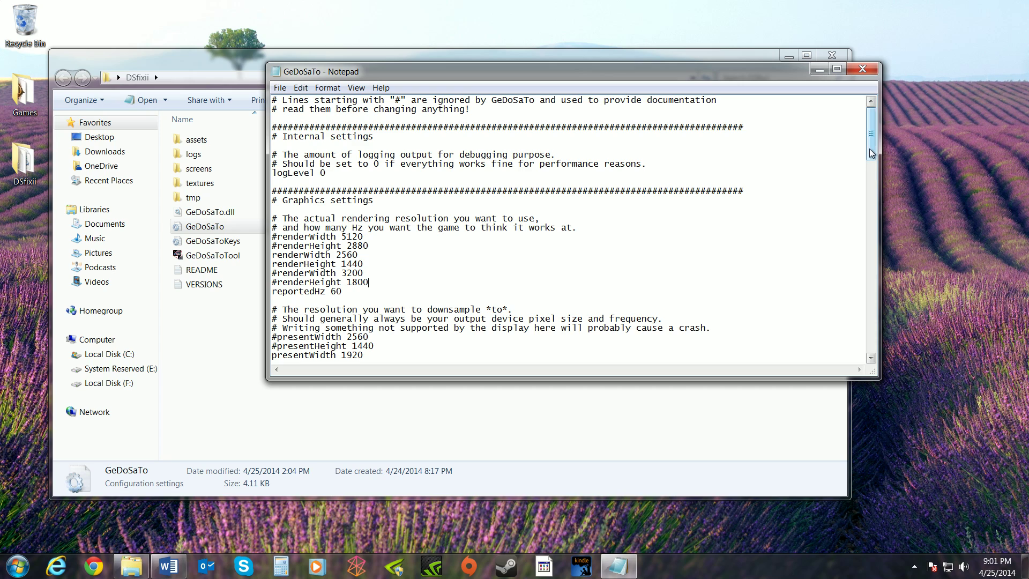
drag(869, 152, 870, 179)
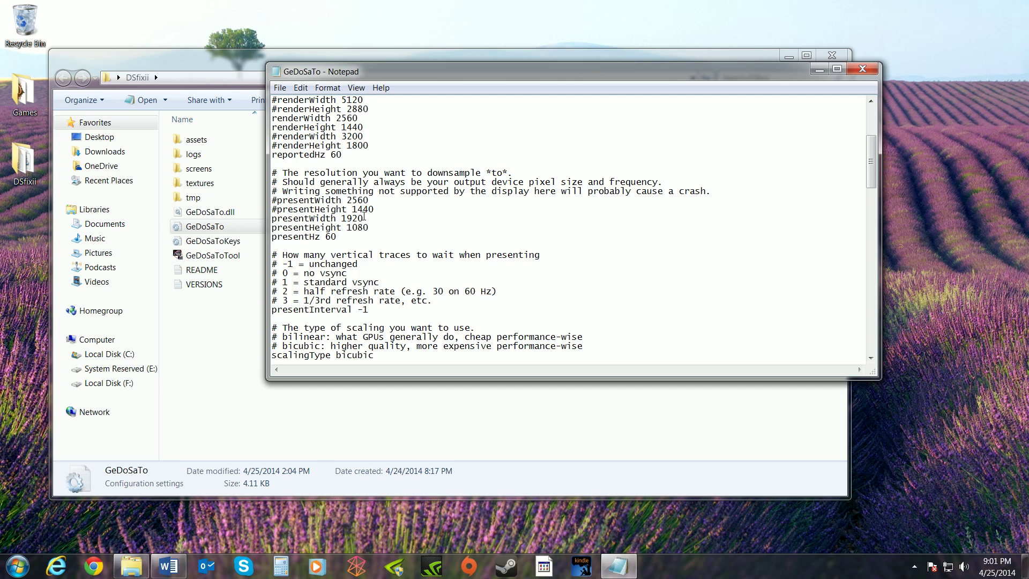
drag(872, 182, 874, 196)
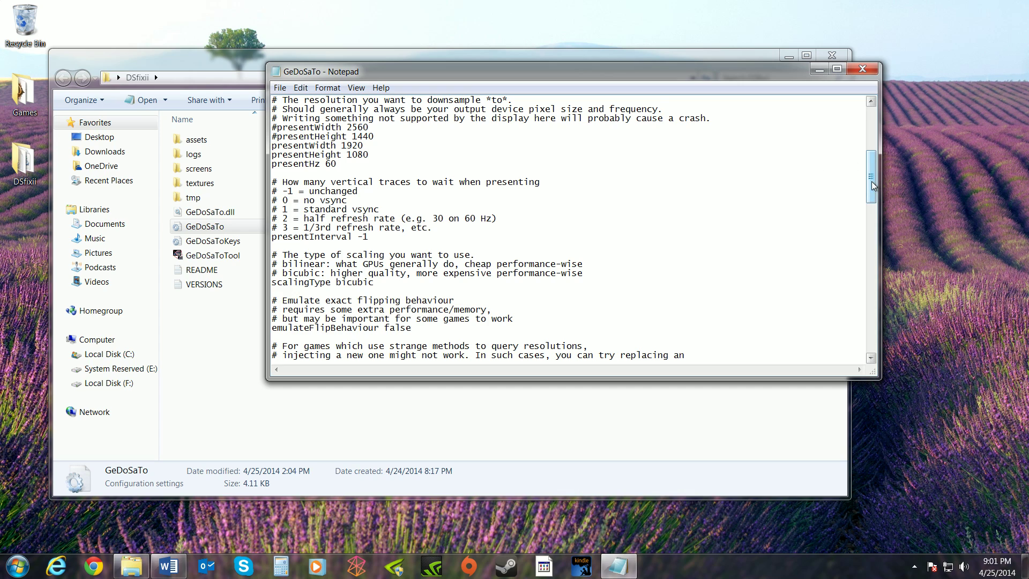
drag(871, 183, 866, 197)
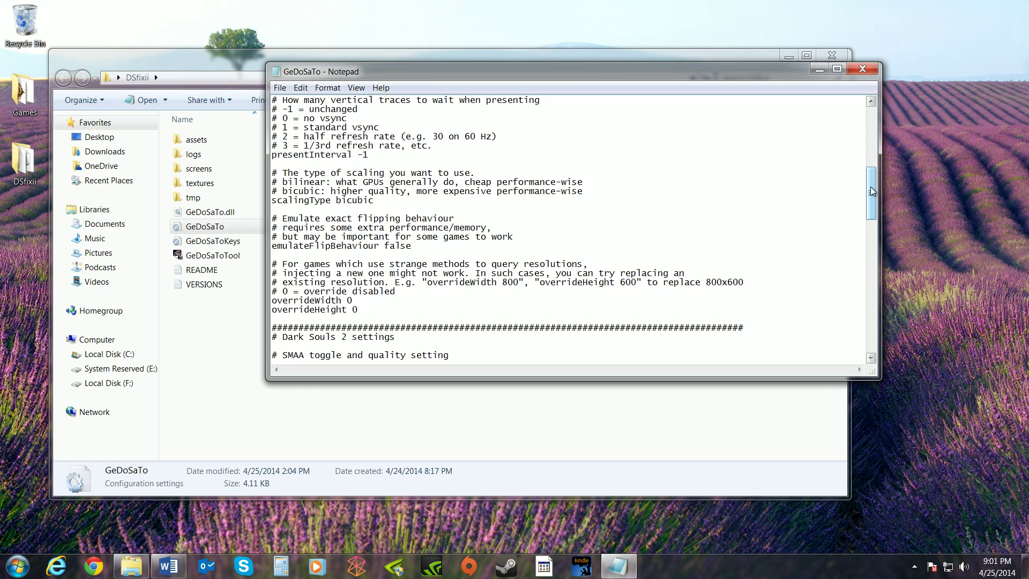
drag(871, 188, 871, 202)
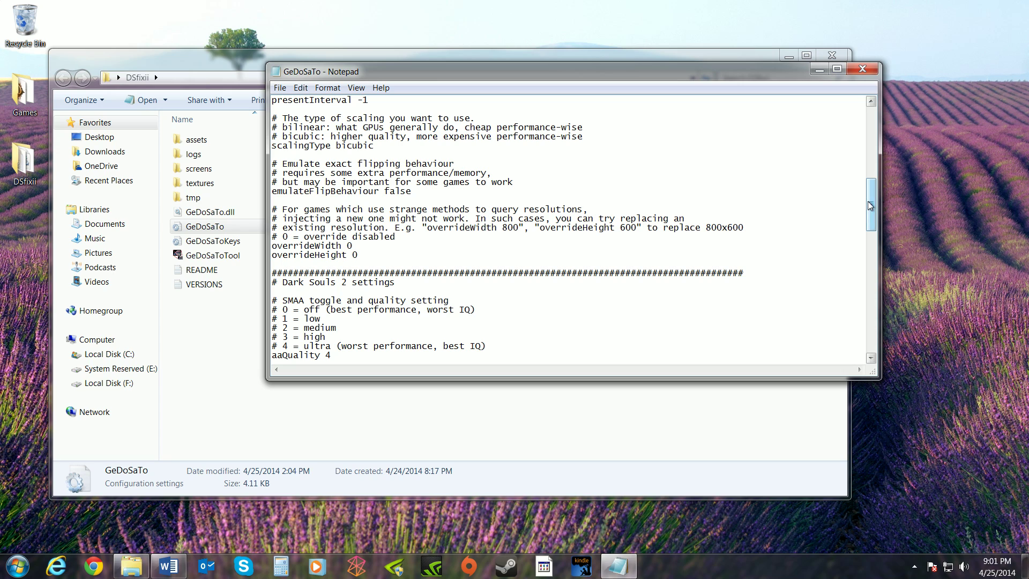
Scroll through the whole GeDoSaTo config, return to the top, and save it with File > Save.
drag(871, 204, 871, 236)
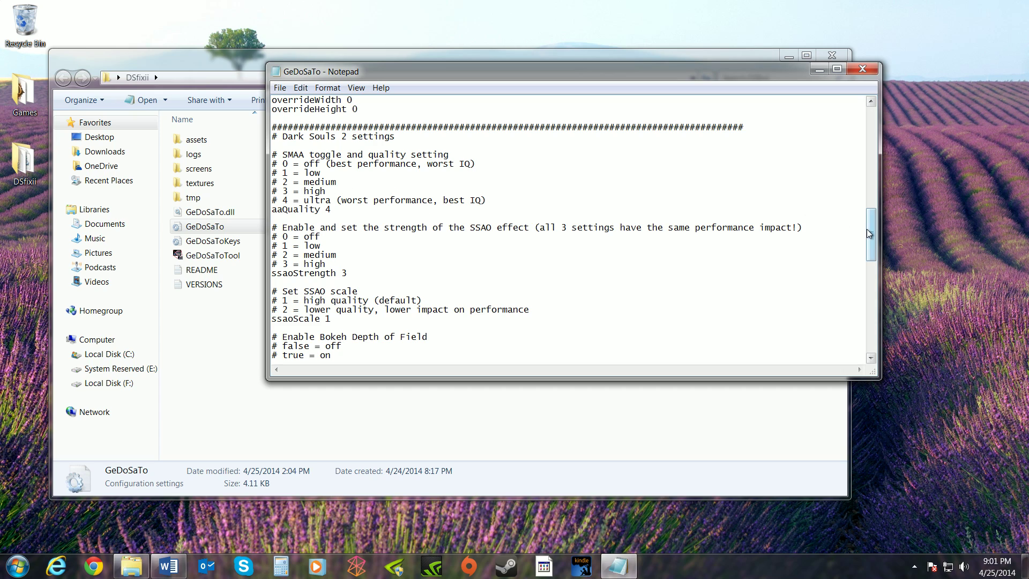
drag(870, 227, 870, 230)
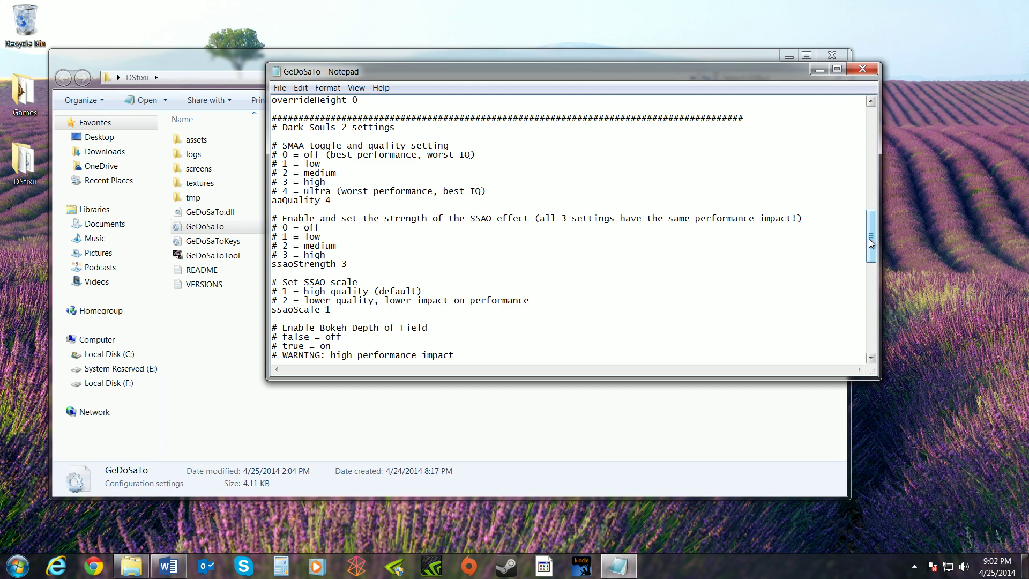
drag(869, 240, 871, 261)
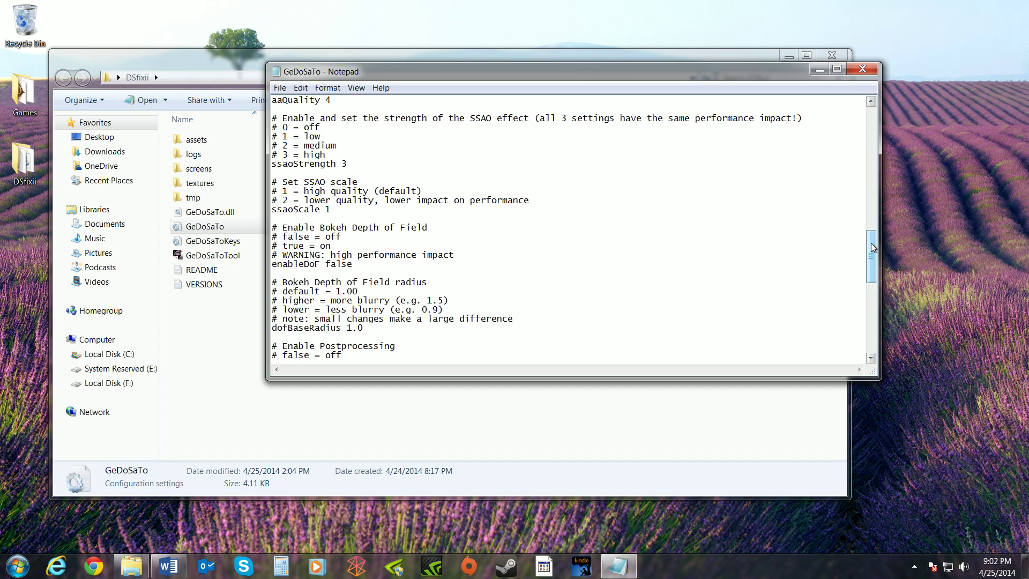
scroll(507, 237, down, 3)
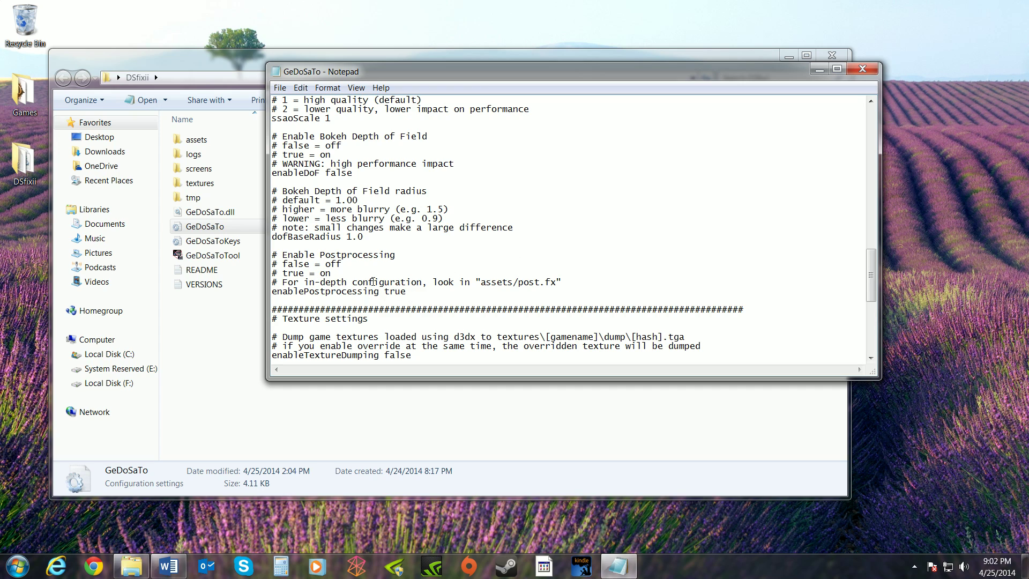
drag(871, 268, 872, 328)
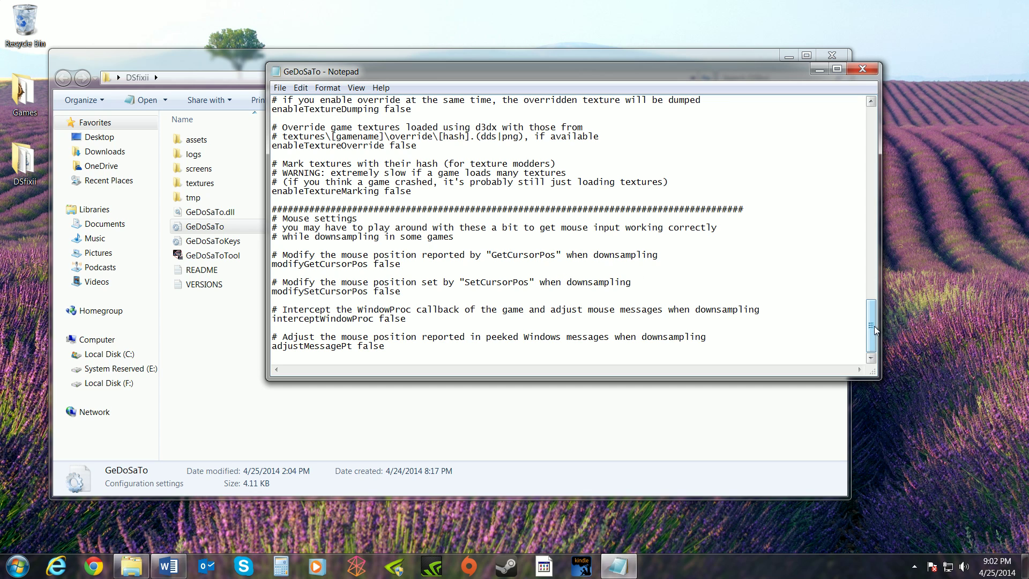
drag(872, 326, 871, 130)
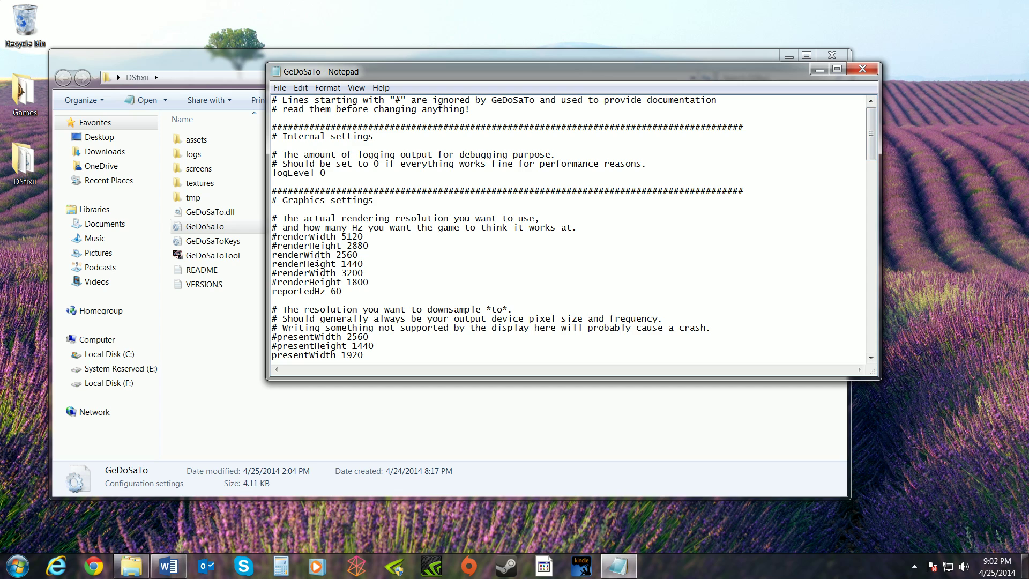
click(280, 87)
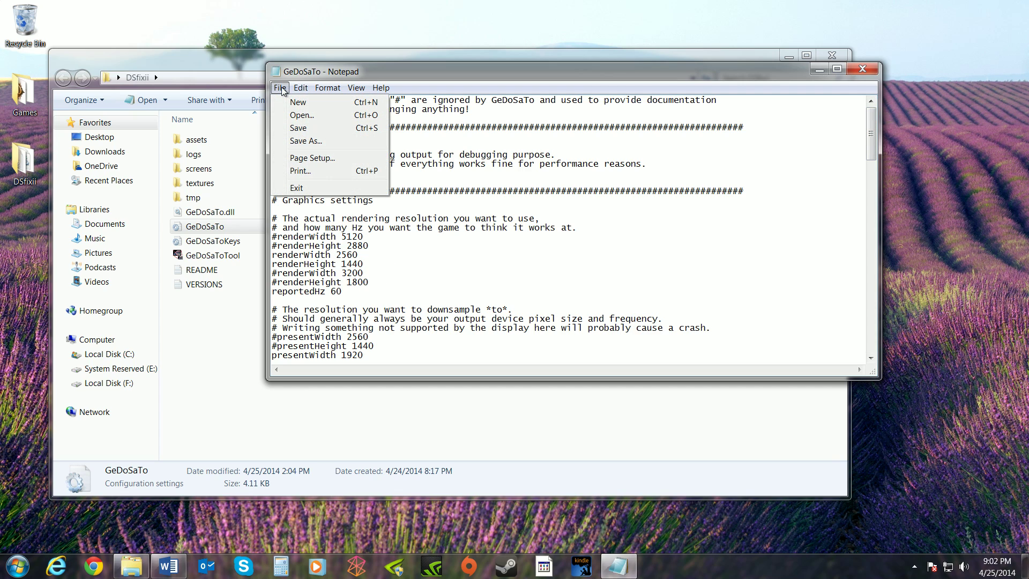
click(301, 129)
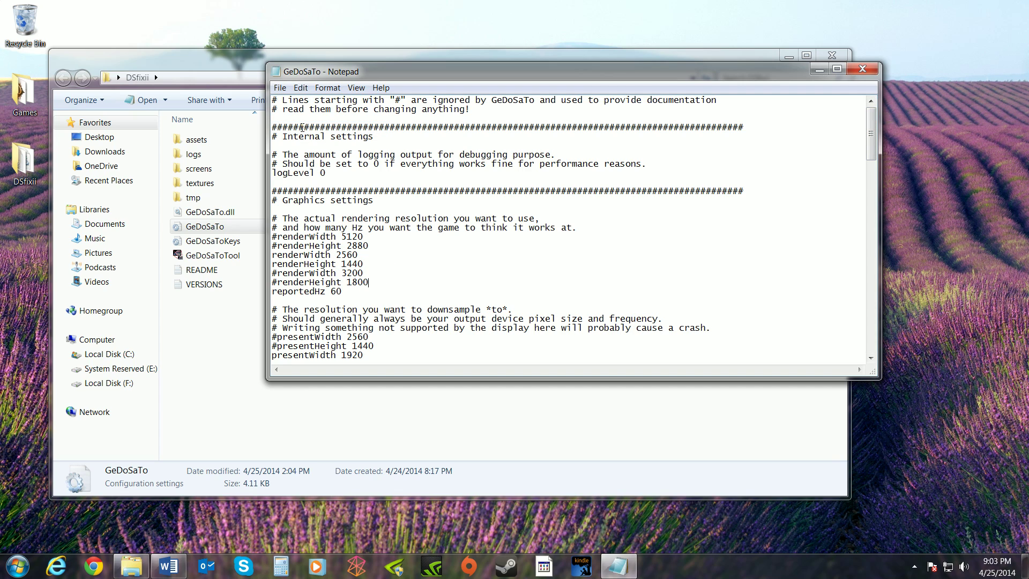
Close Notepad, run GeDoSaToTool as administrator, and activate downsampling.
click(866, 66)
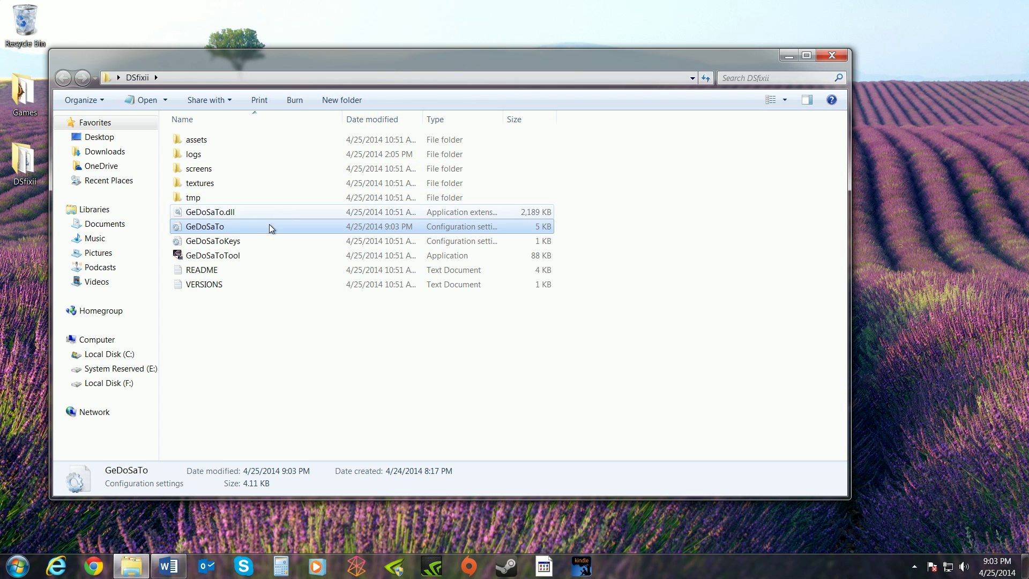
right_click(207, 259)
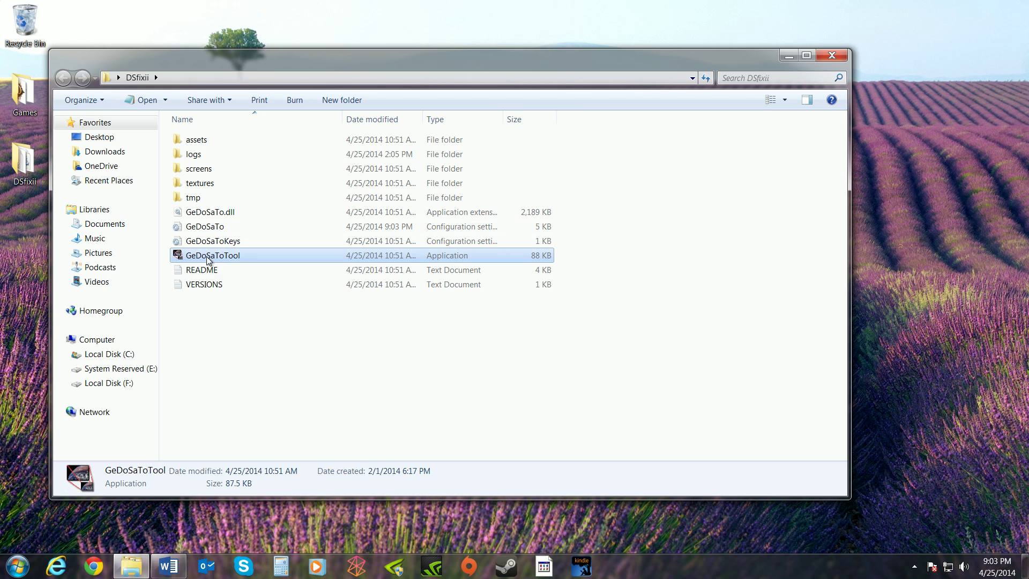
click(242, 278)
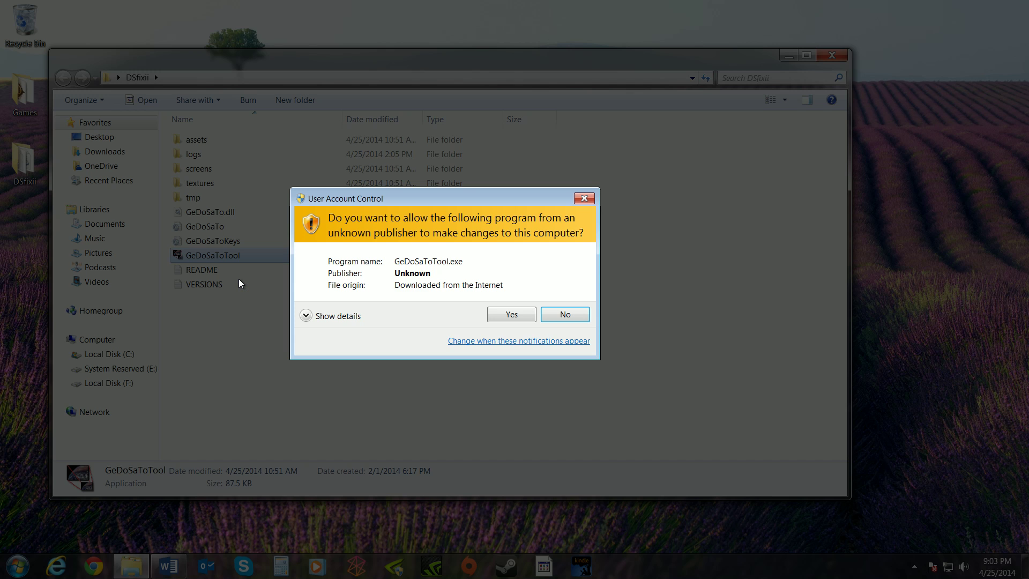
click(511, 316)
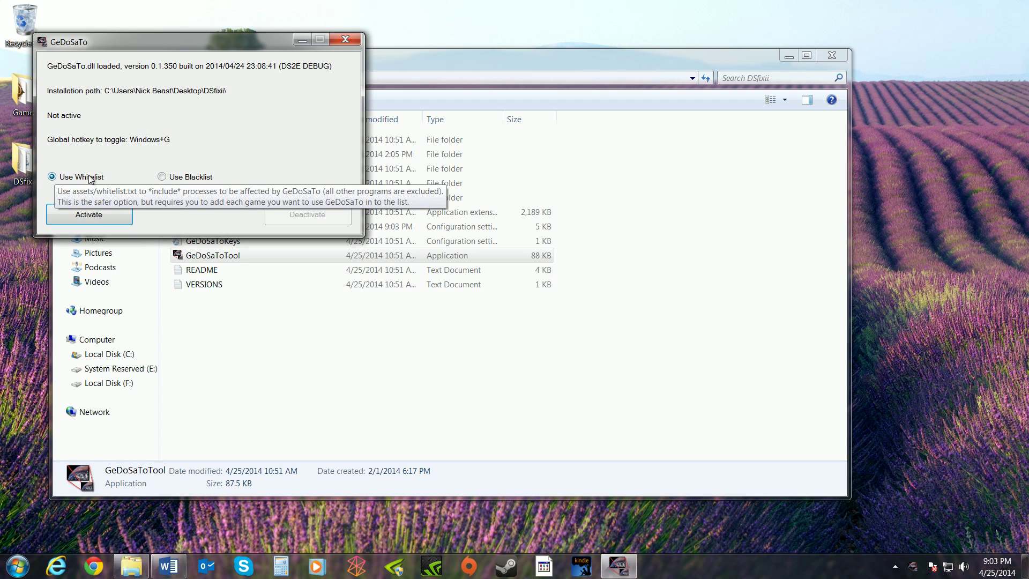
click(97, 215)
Minimize GeDoSaToTool, close the DSfixii folder, and bring up the Word document of download links.
click(302, 40)
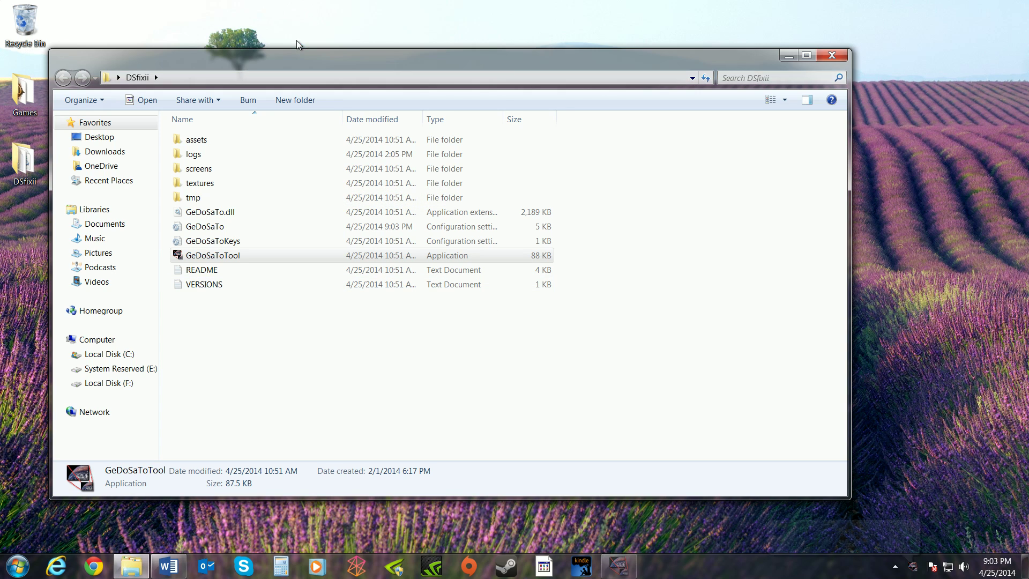
click(830, 57)
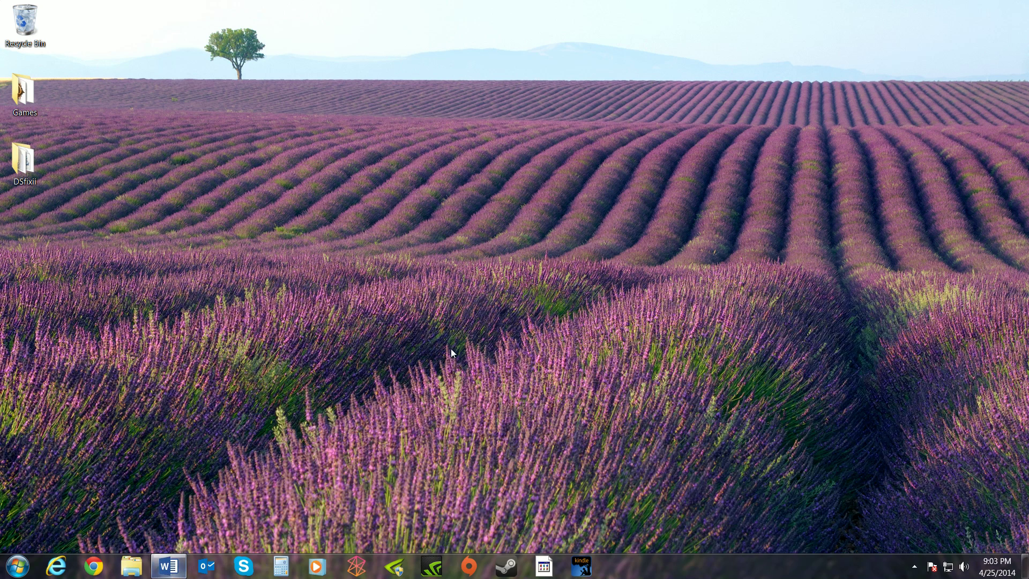
click(169, 566)
Copy the NVIDIA Inspector link from the Word document and load it in Internet Explorer.
drag(530, 276, 823, 286)
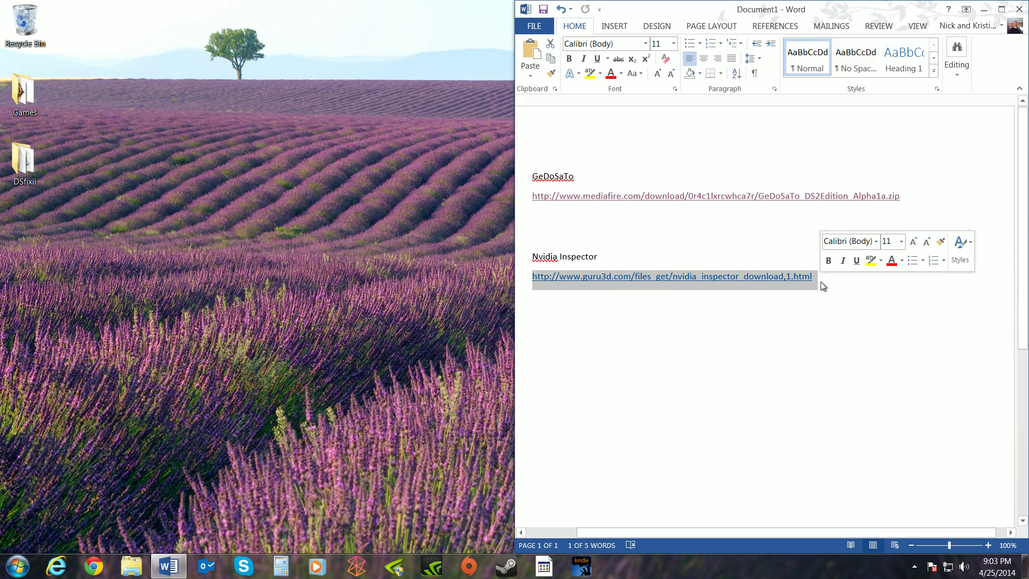
key(ctrl+c)
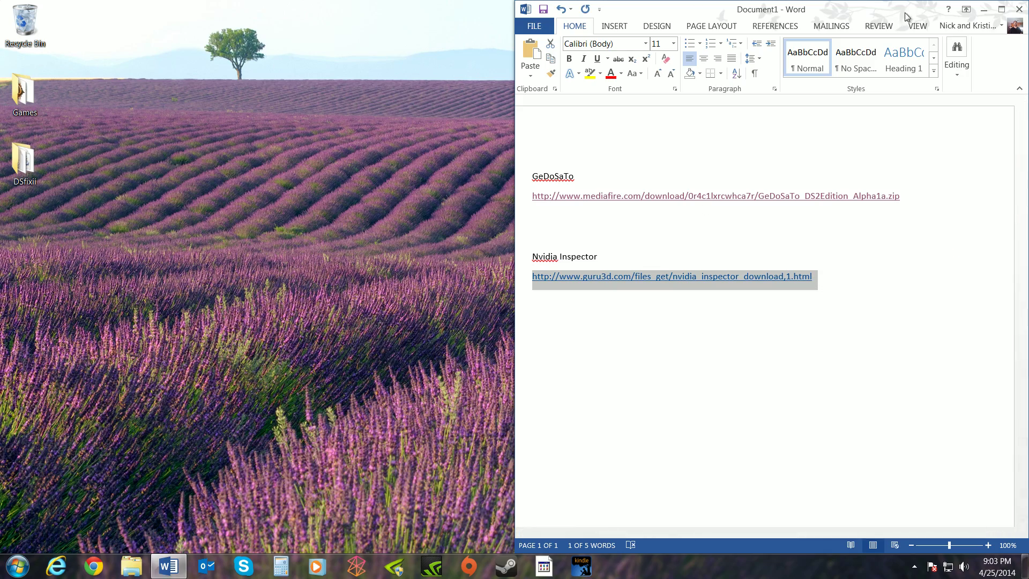
click(986, 10)
click(56, 566)
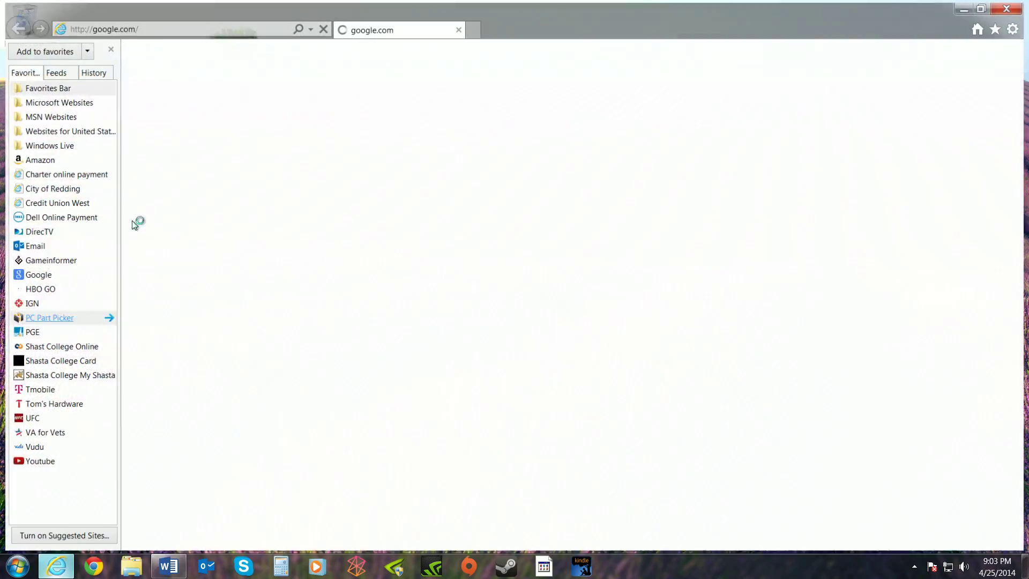
click(187, 28)
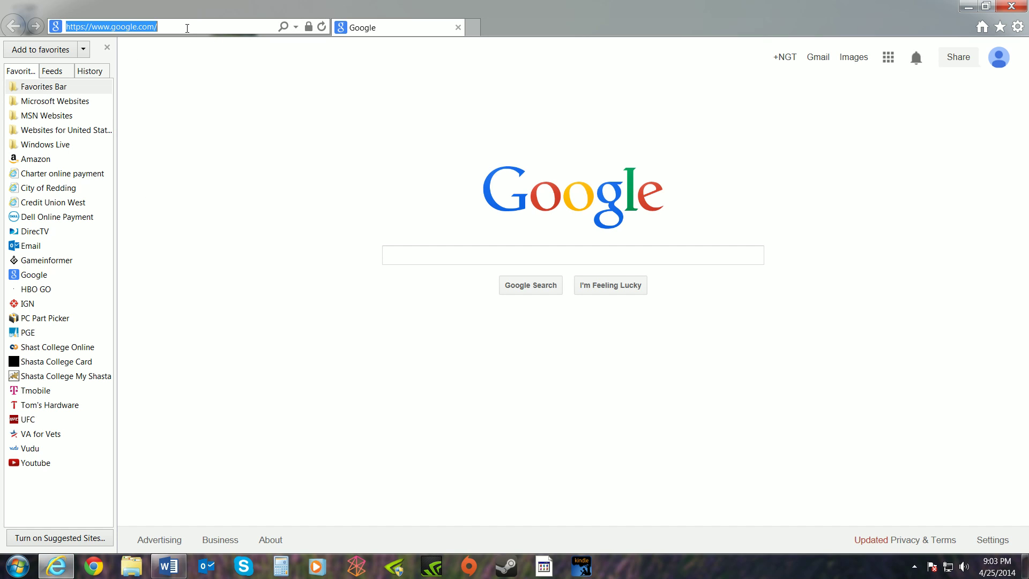
key(ctrl+v)
key(Return)
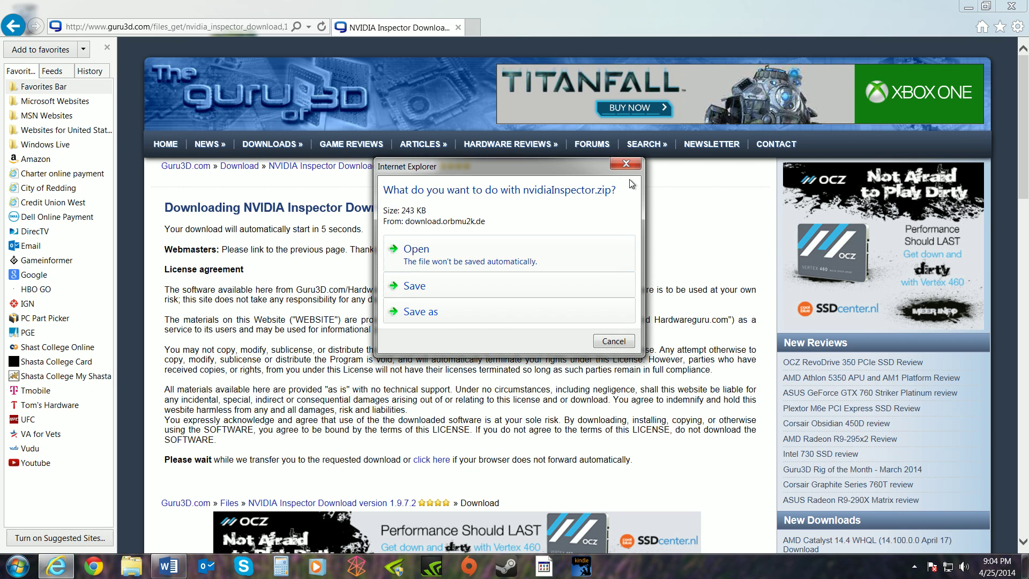
Cancel the nvidiaInspector.zip download, close the browser, and launch NVIDIA Inspector.
click(629, 162)
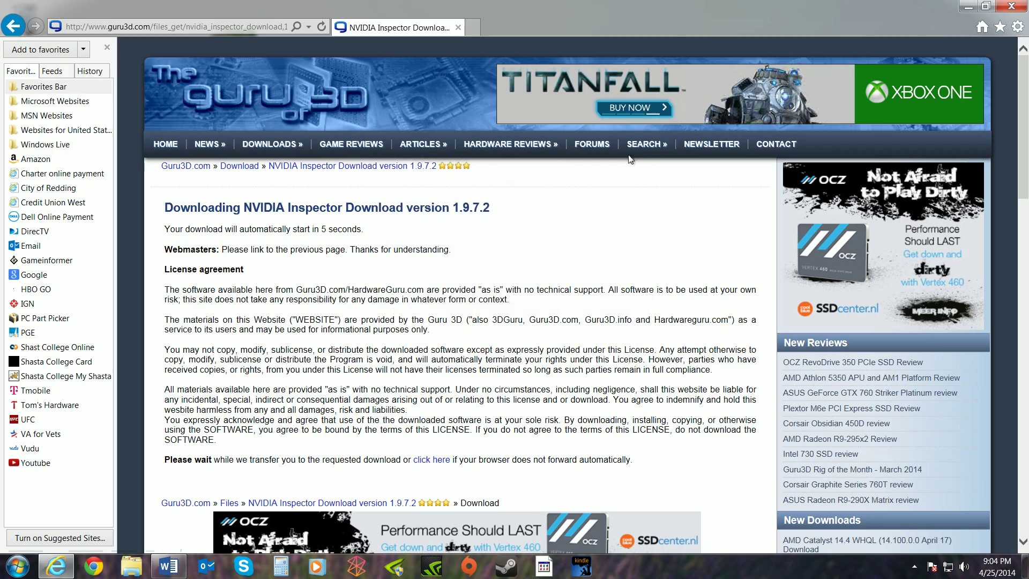
click(1011, 6)
click(395, 569)
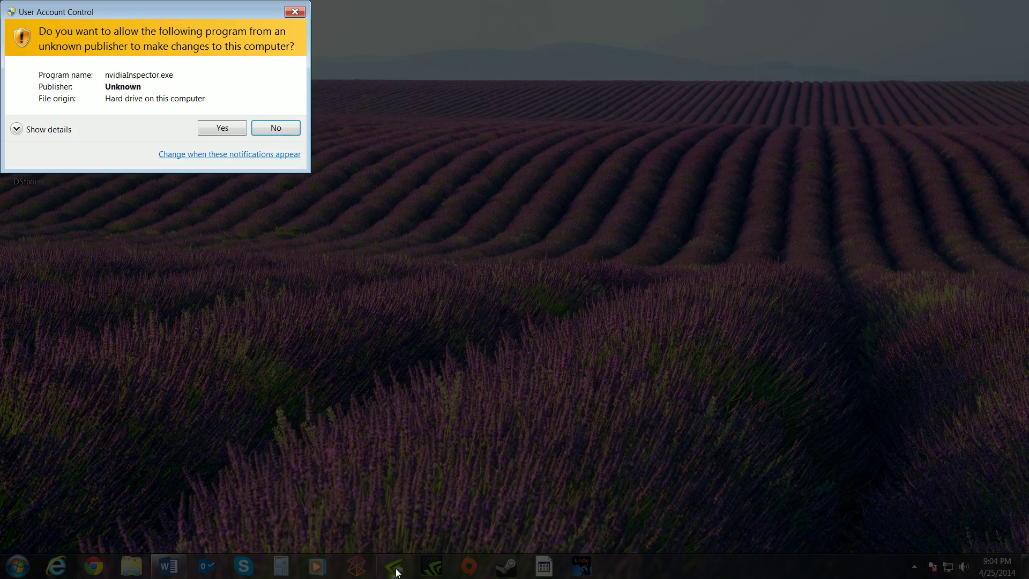
Approve NVIDIA Inspector, review the Dark Souls II driver profile, then close the profile editor.
click(221, 127)
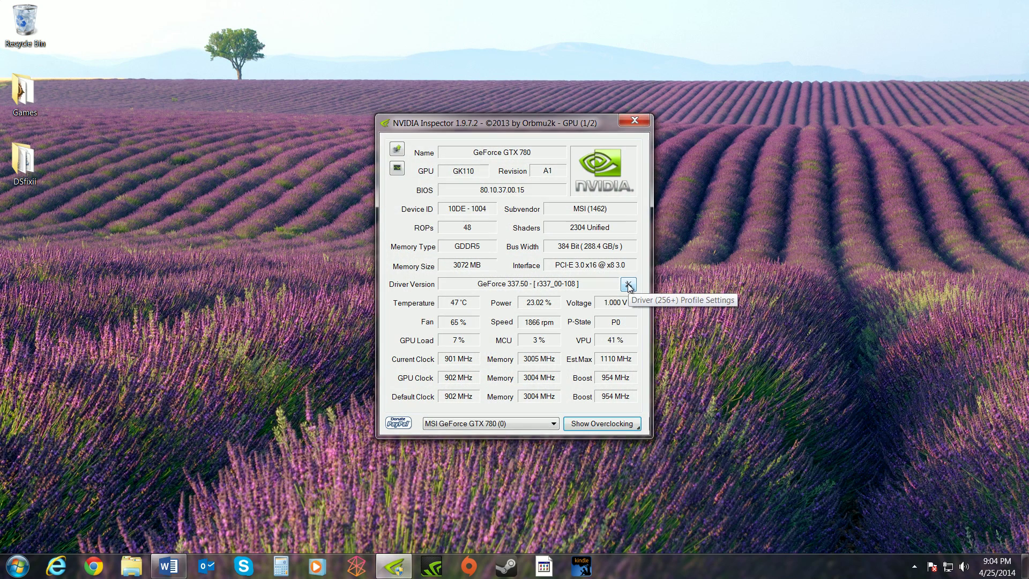
click(628, 285)
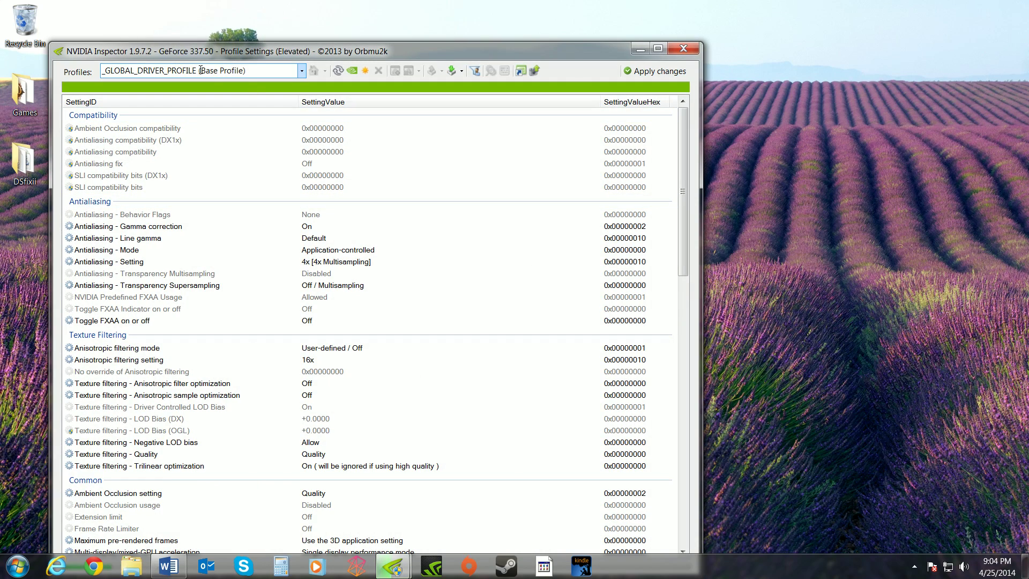
text(dark souls)
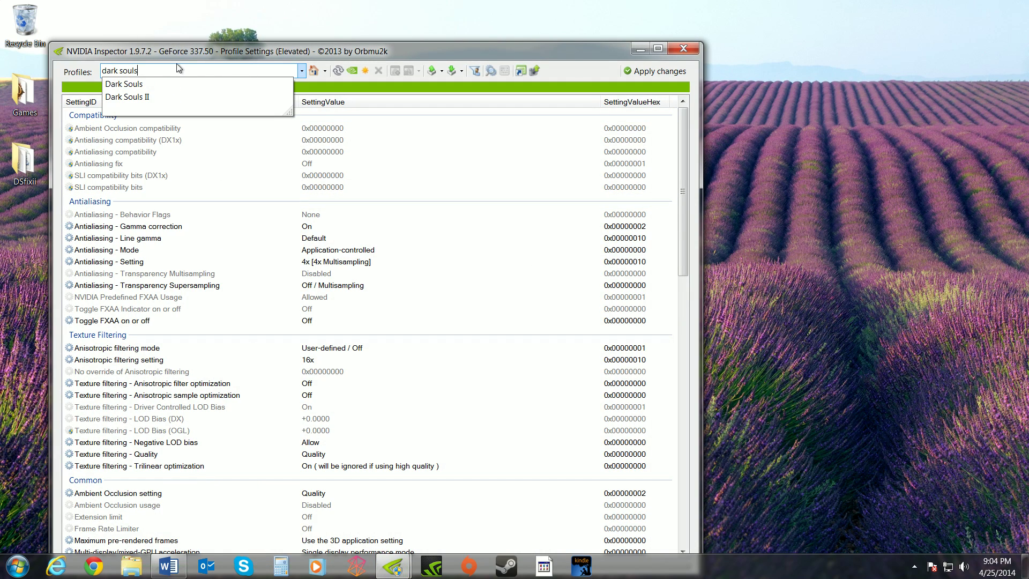
click(155, 96)
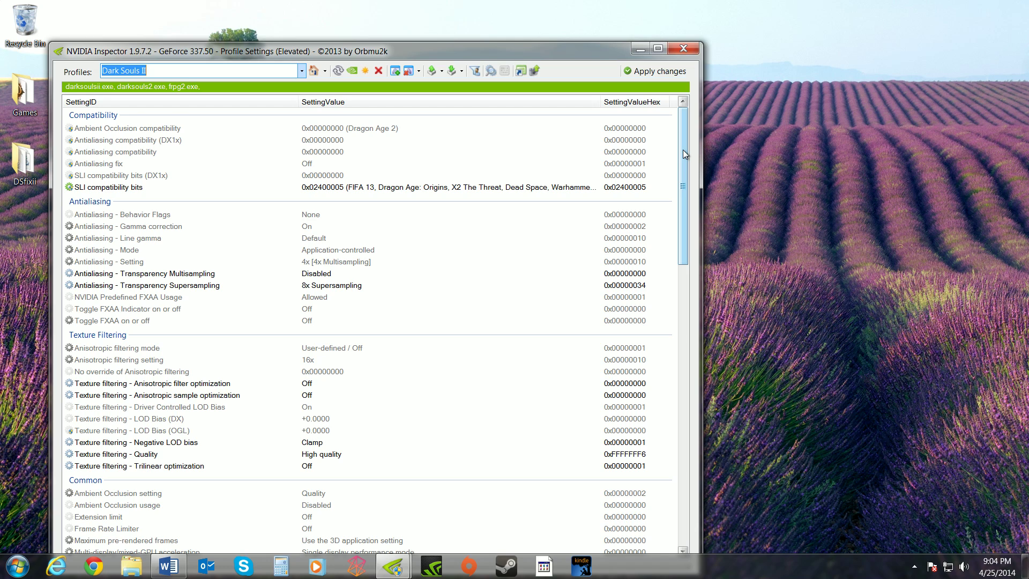
mouse_move(685, 155)
mouse_down()
mouse_move(687, 210)
mouse_move(693, 152)
mouse_move(687, 165)
mouse_move(685, 147)
mouse_up()
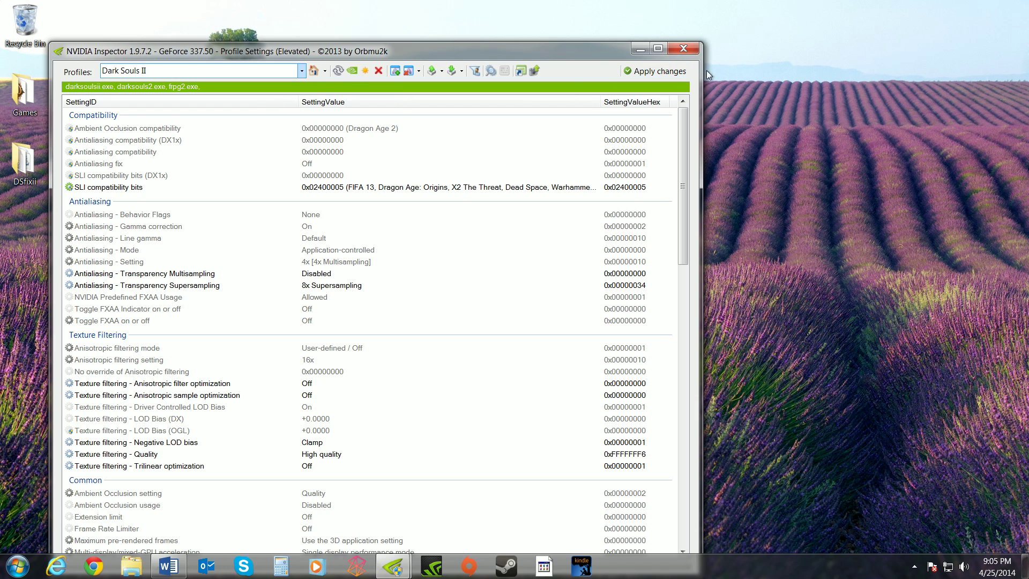
click(690, 51)
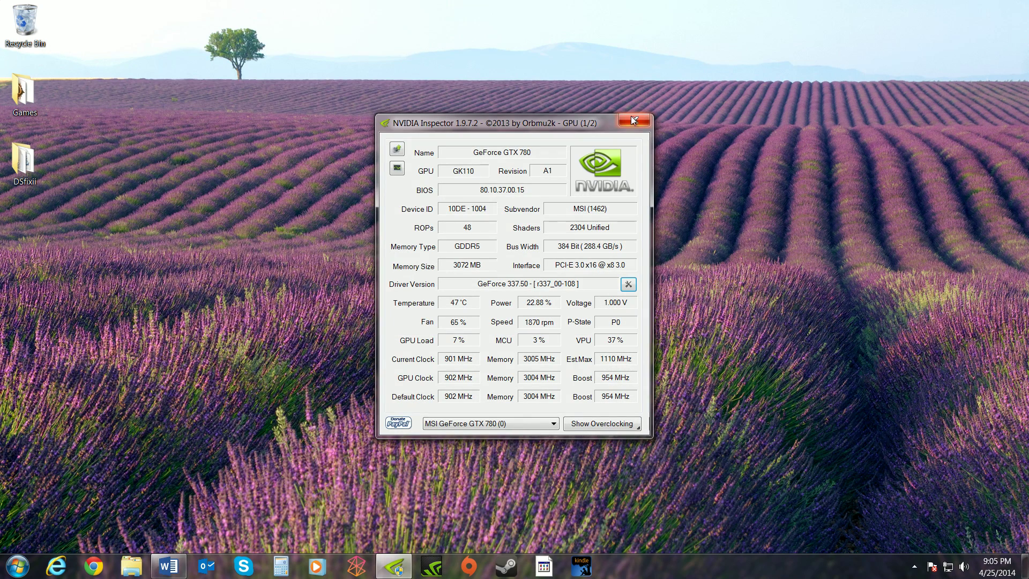
Close NVIDIA Inspector, then launch DARK SOULS II from the Steam library.
click(635, 119)
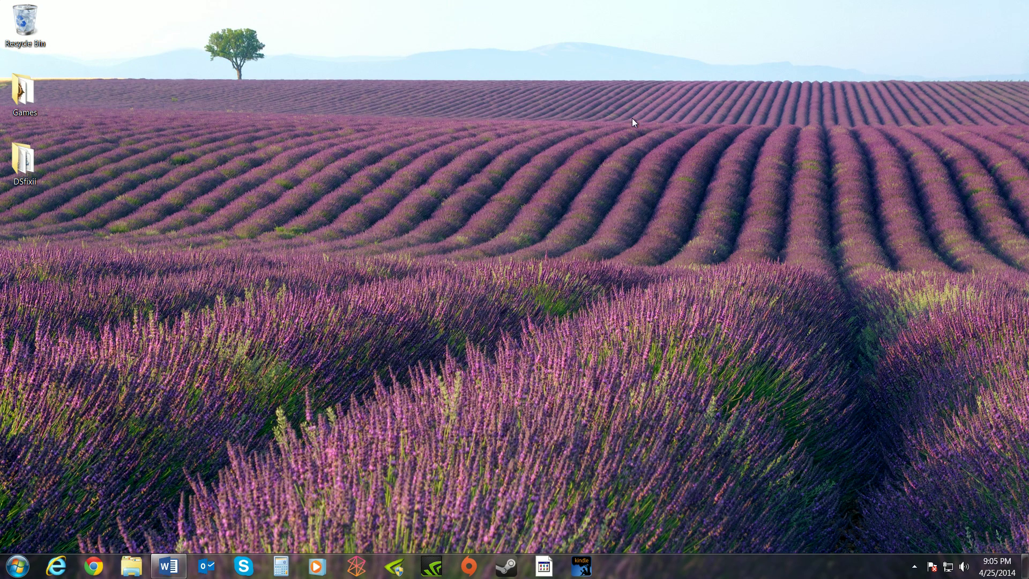
click(505, 568)
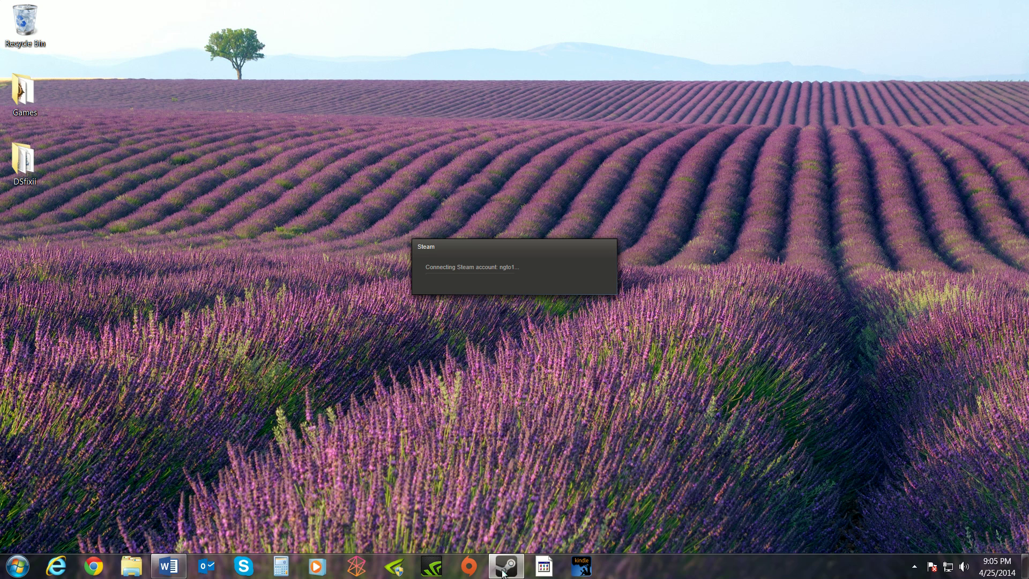
mouse_move(502, 570)
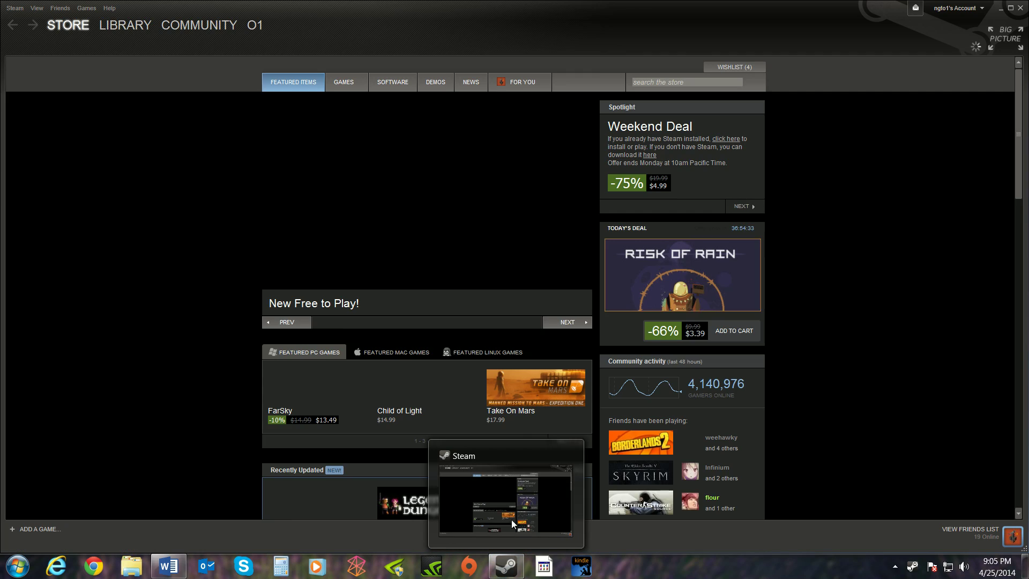
click(121, 24)
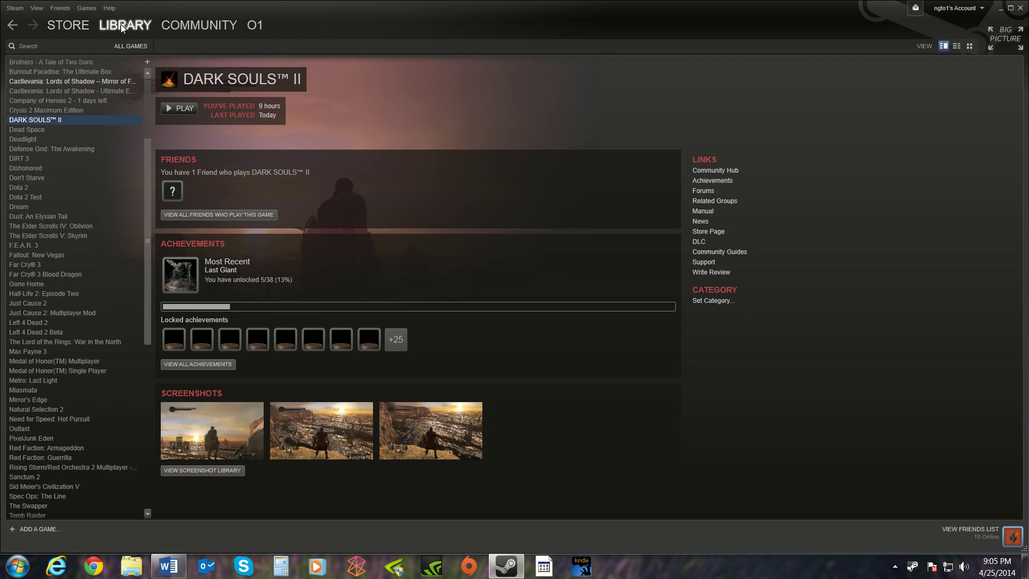
click(179, 109)
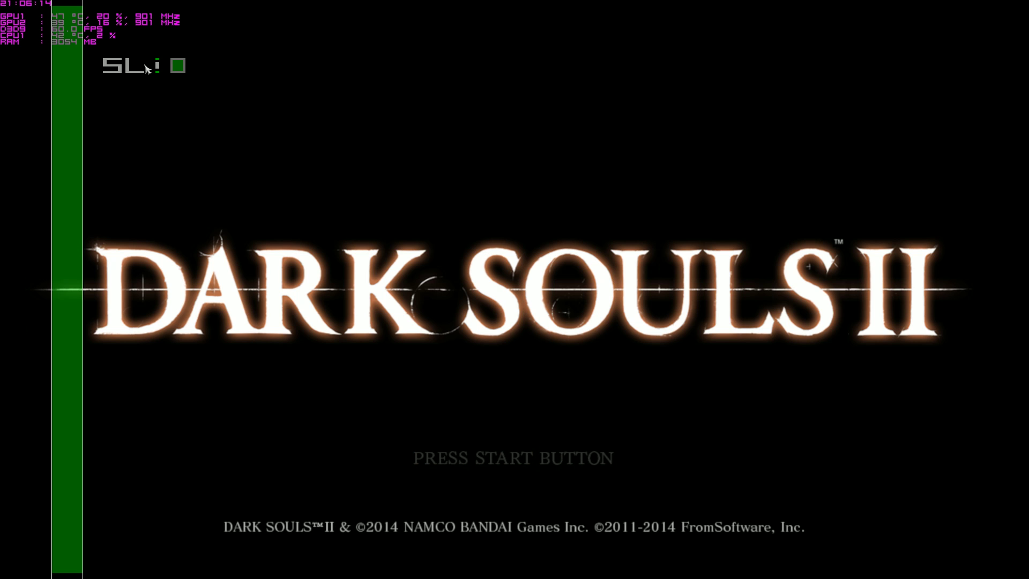
Get past the title screen and notice, then continue the saved character.
key(Return)
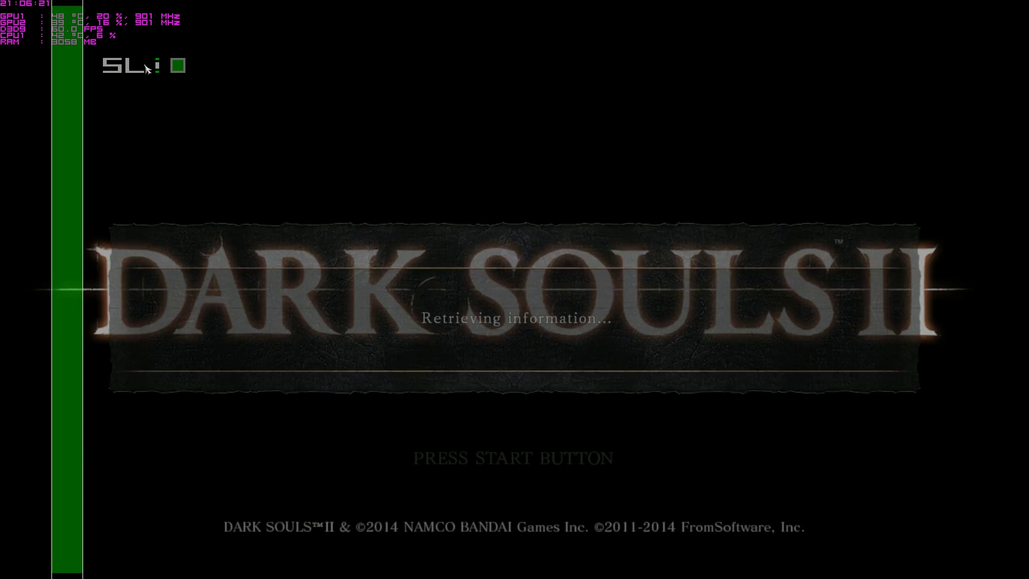
key(Return)
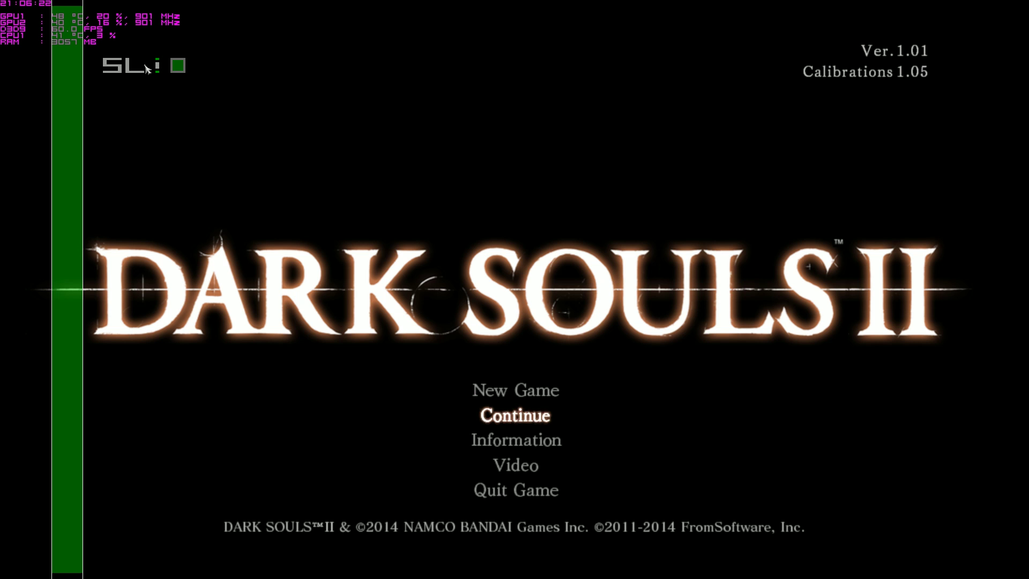
key(Return)
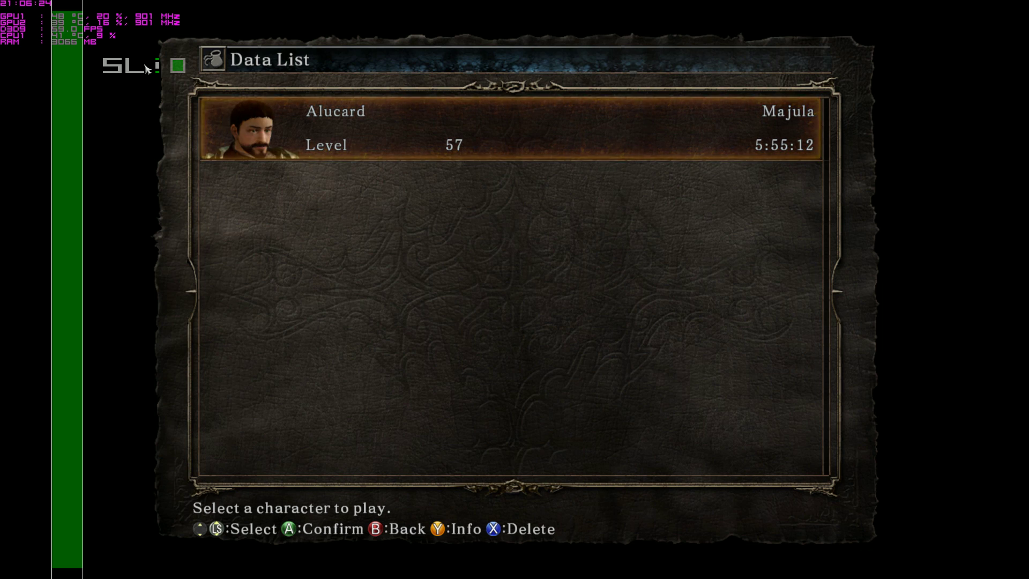
key(Return)
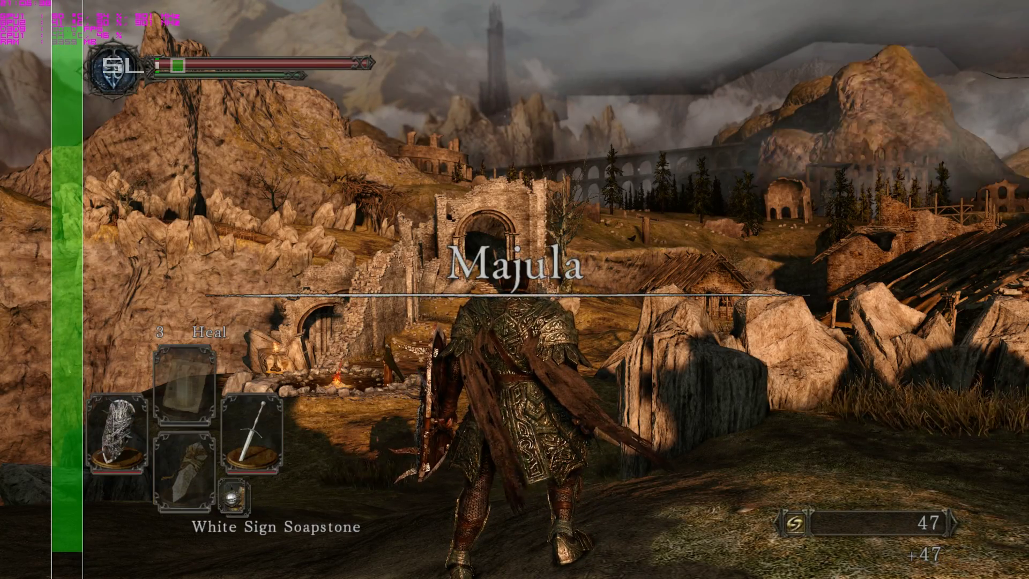
Walk forward and turn the camera left and right to look around Majula.
key(w)
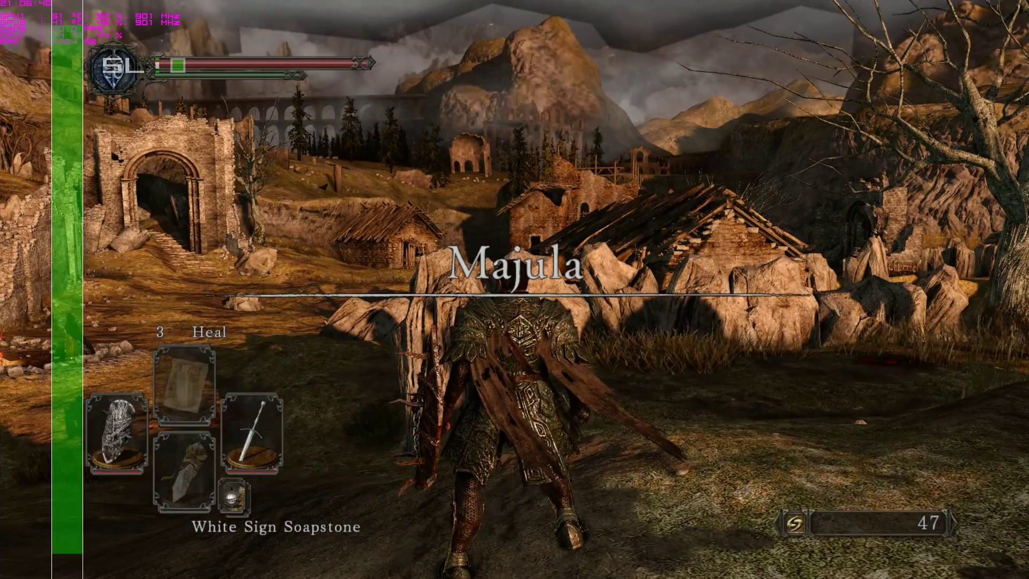
key(a)
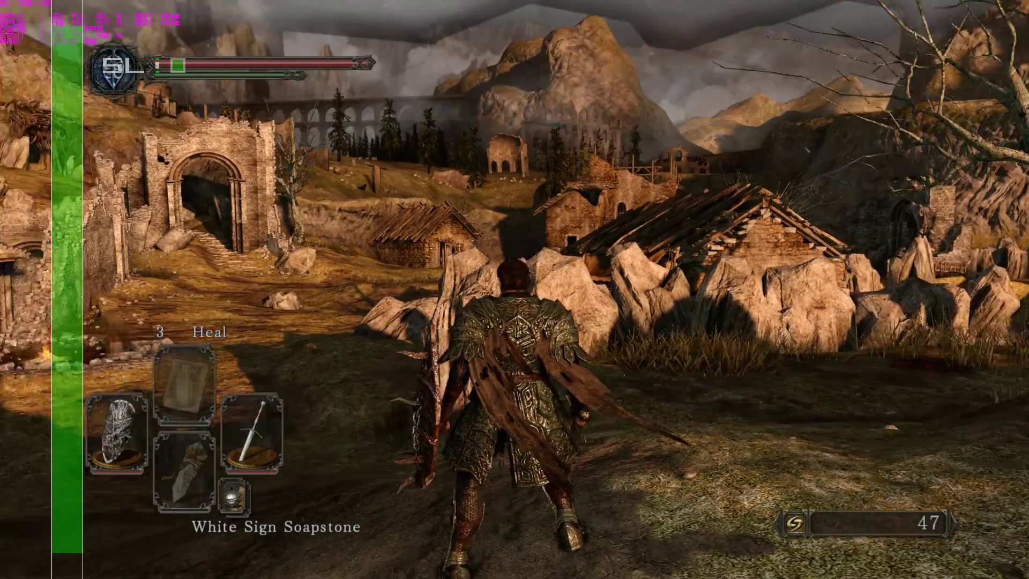
key(d)
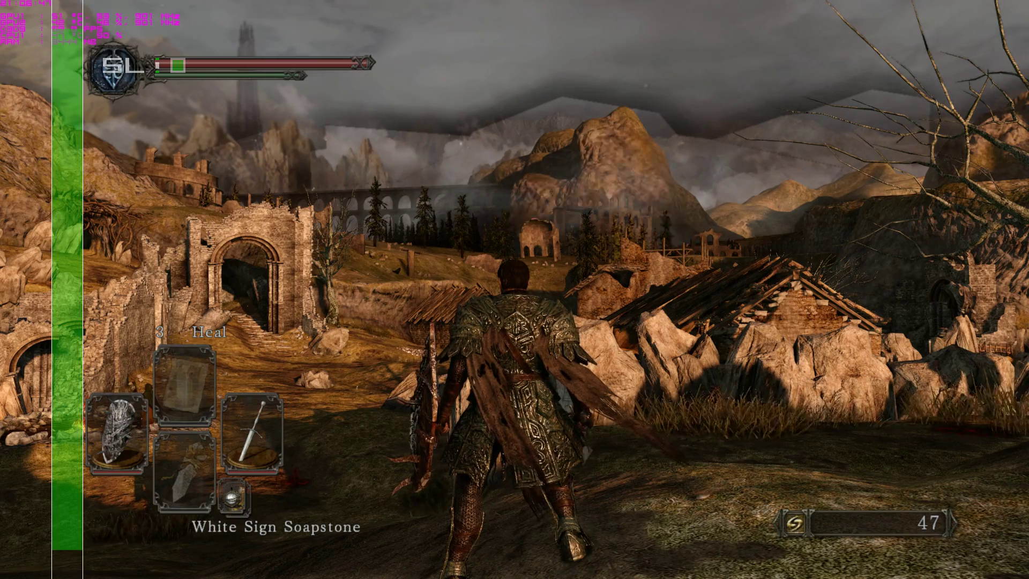
key(d)
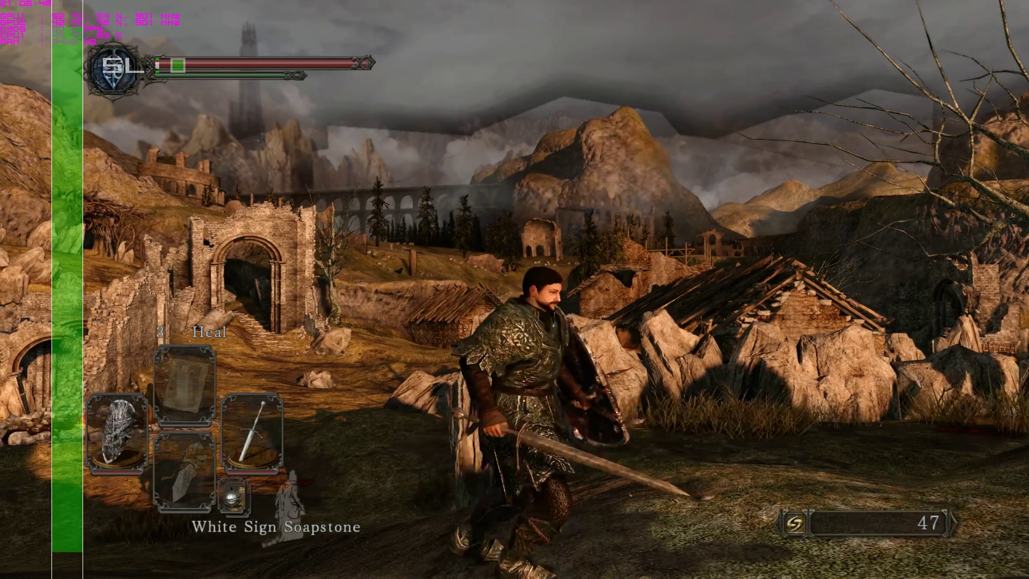
key(d)
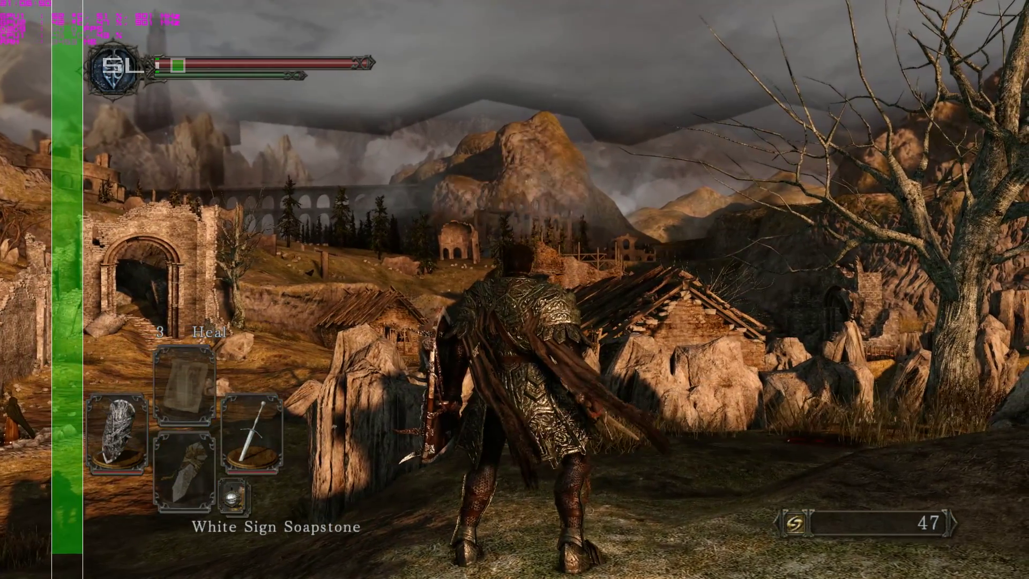
Go to Video Settings in the system menu and select the Resolution row.
key(Escape)
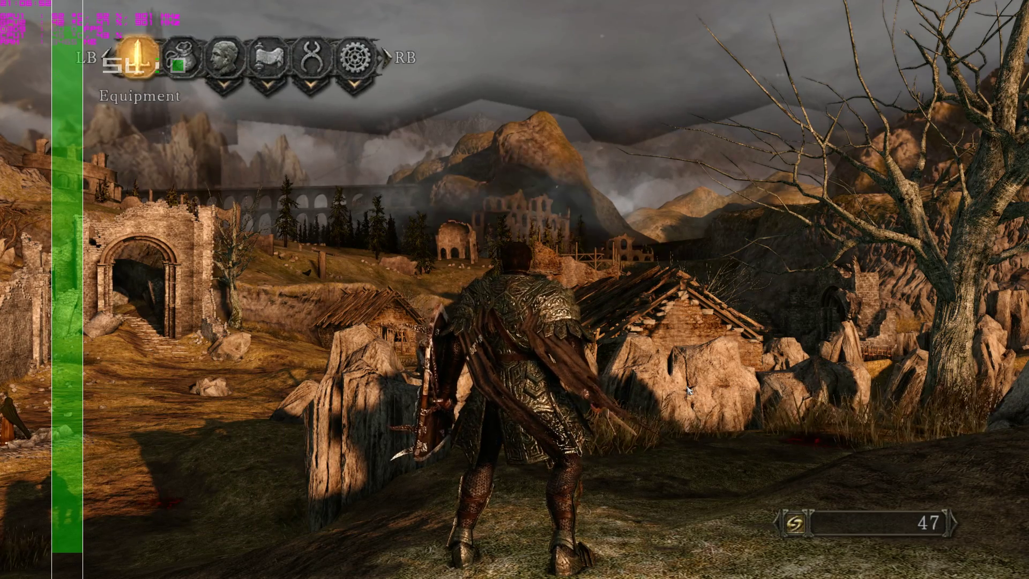
key(Right)
key(Right)
key(Right)
key(Right)
key(Down)
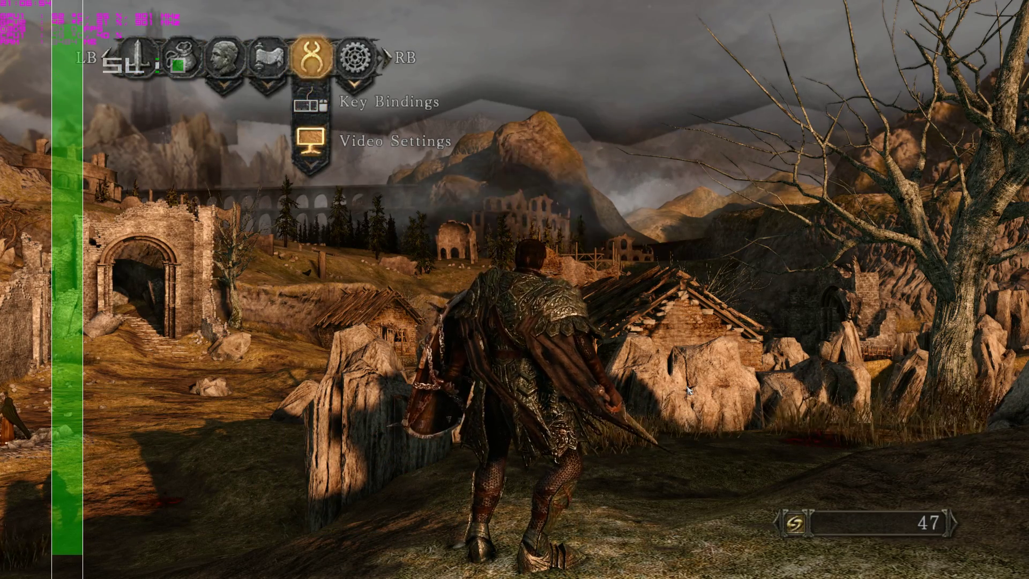
key(Return)
key(Return)
key(Down)
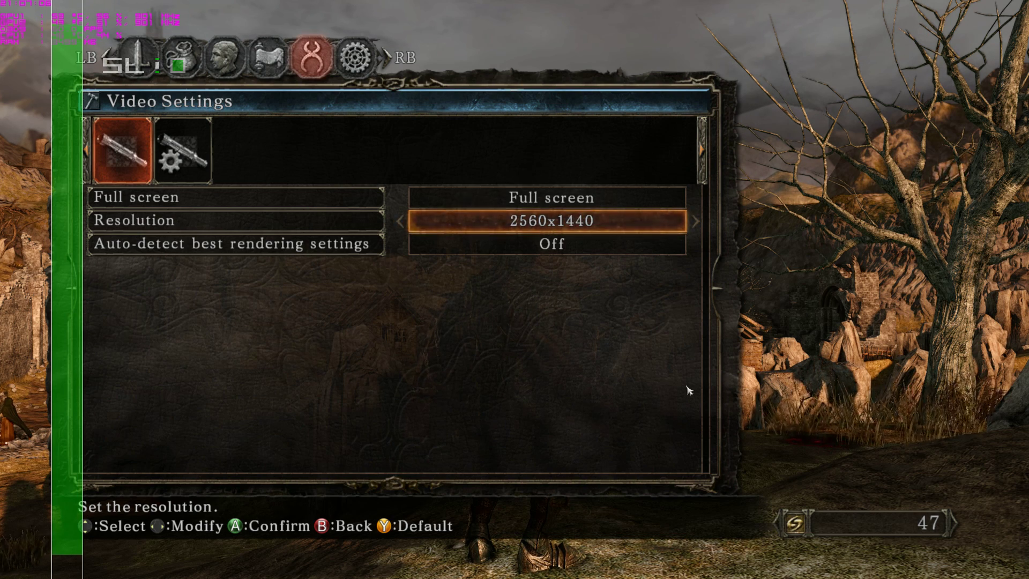
Compare the 1920x1080 and 2560x1440 resolutions, settling on 1920x1080.
key(Left)
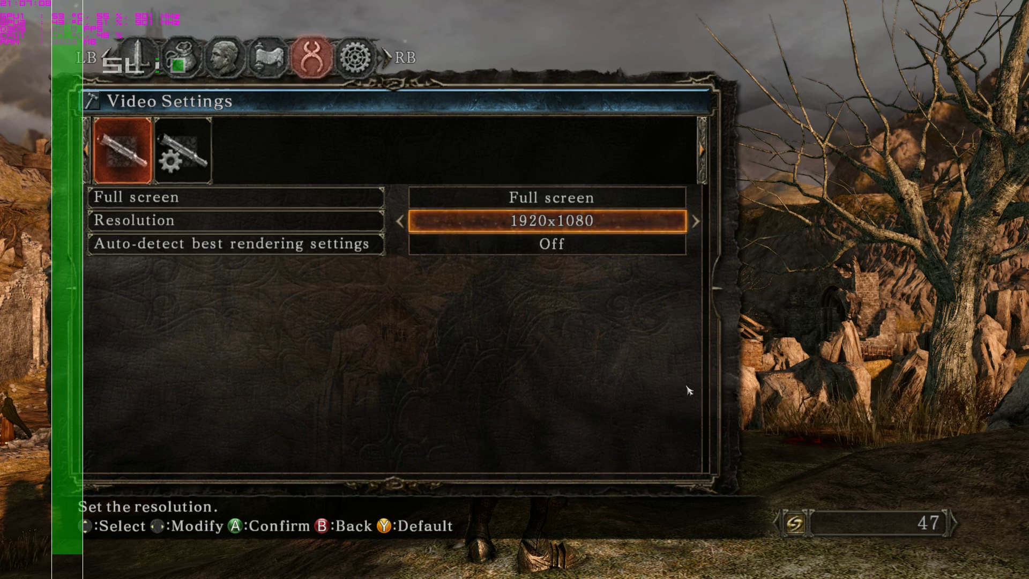
key(Right)
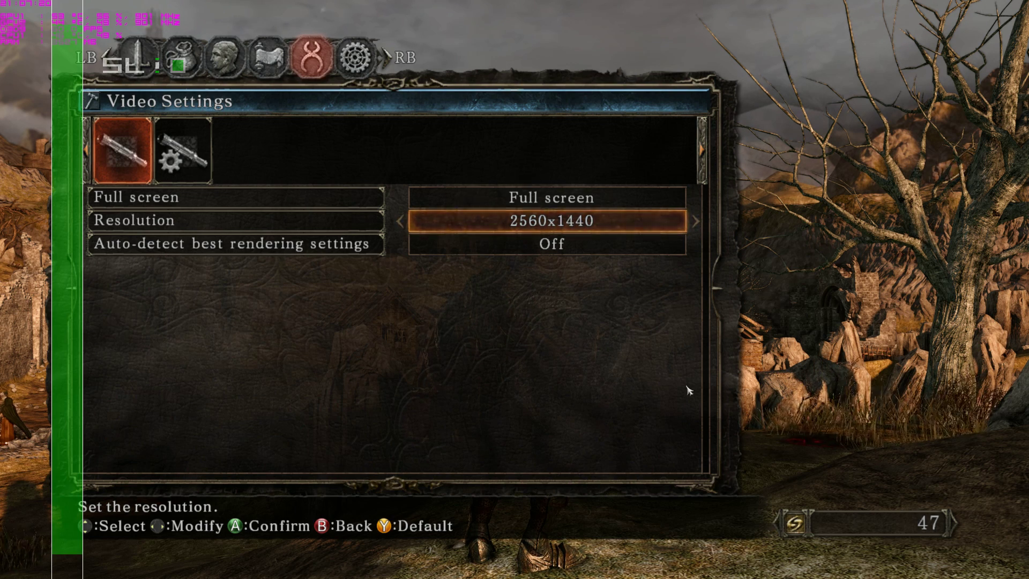
key(Left)
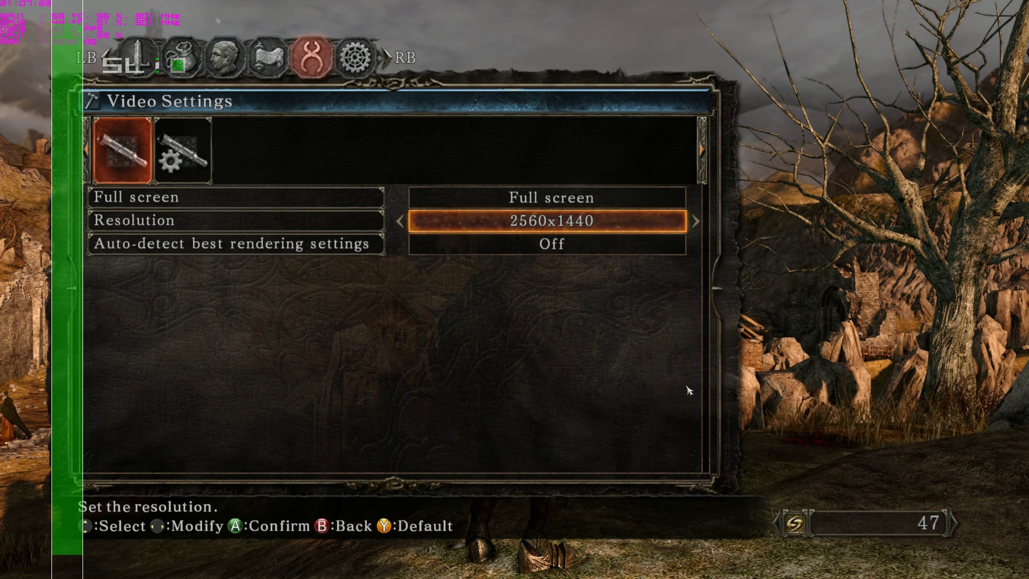
key(Right)
key(Left)
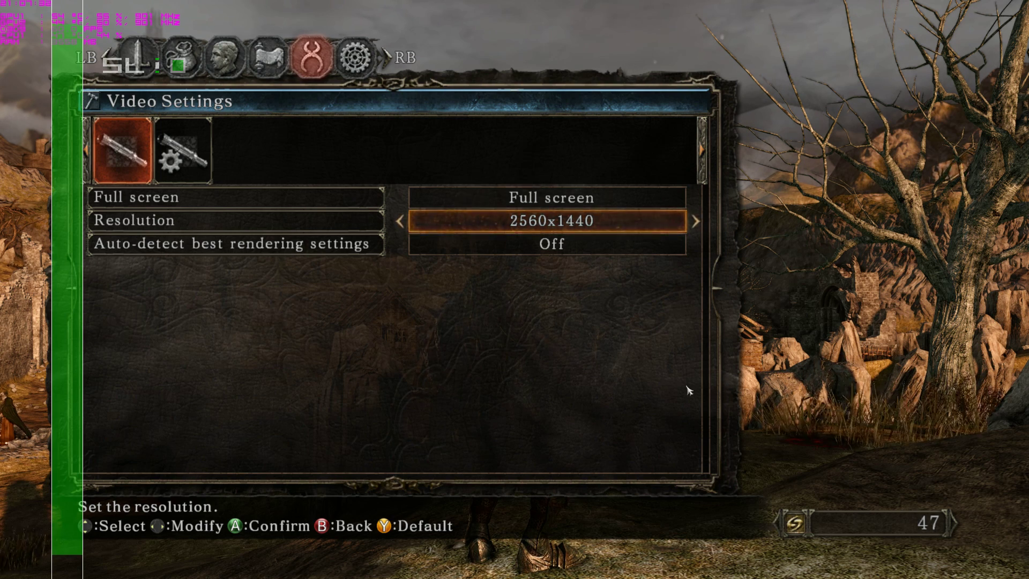
key(Right)
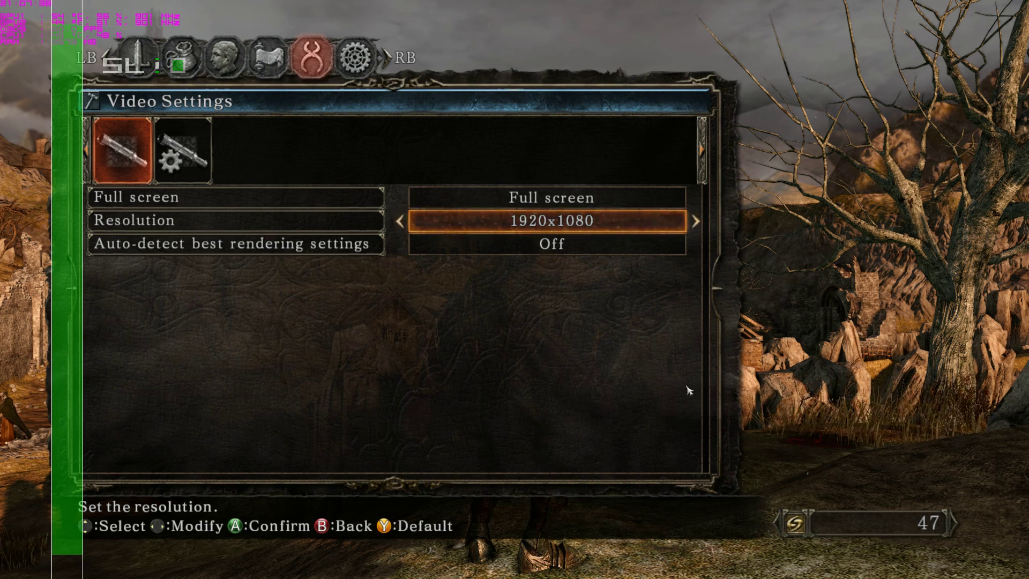
key(Return)
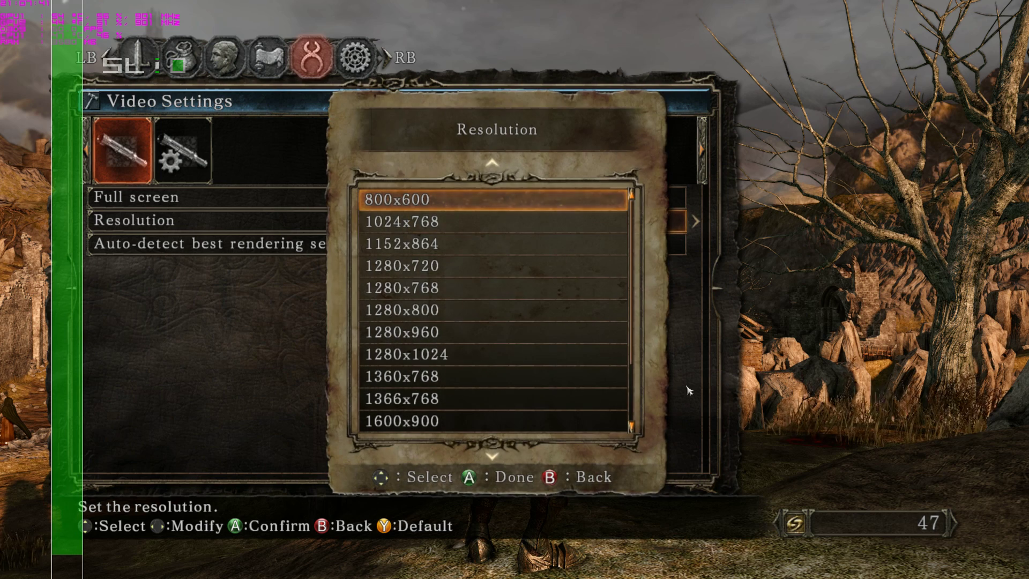
Back out of Video Settings and choose YES to keep the 1920x1080 settings.
key(Escape)
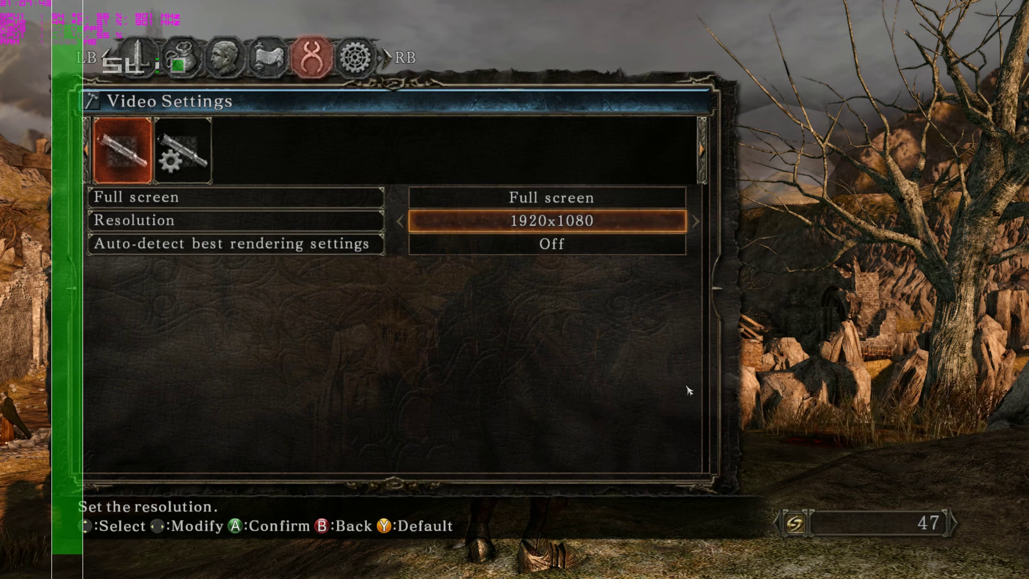
key(Escape)
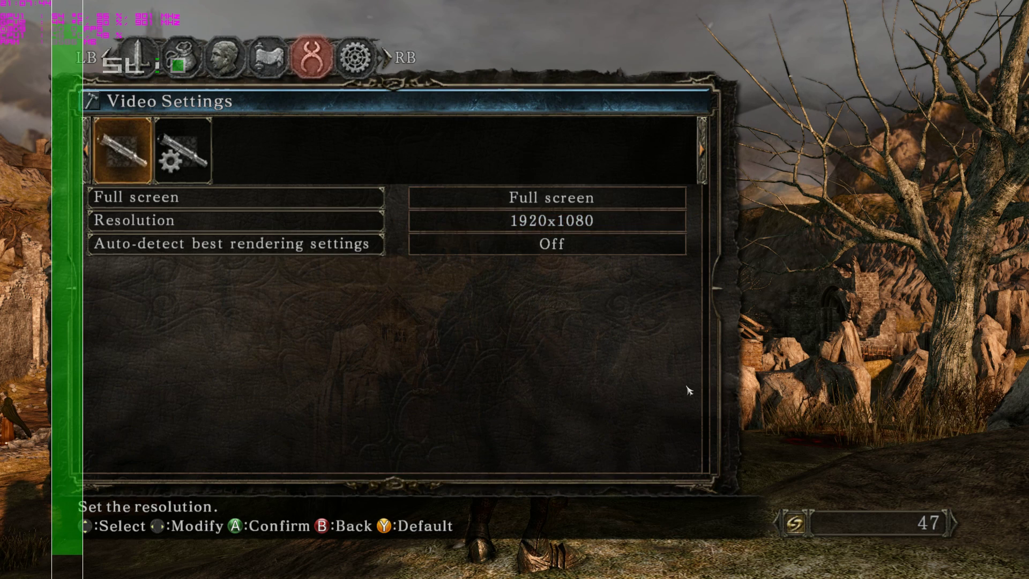
key(Escape)
key(Left)
Confirm the kept settings, reopen Video Settings and raise Resolution to 2560x1440.
key(Return)
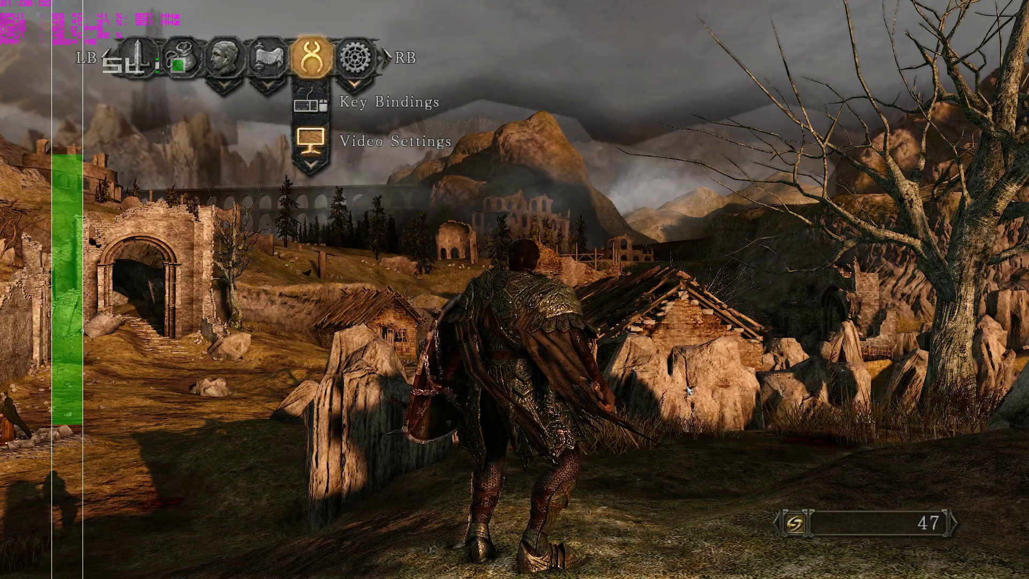
key(Return)
key(Return)
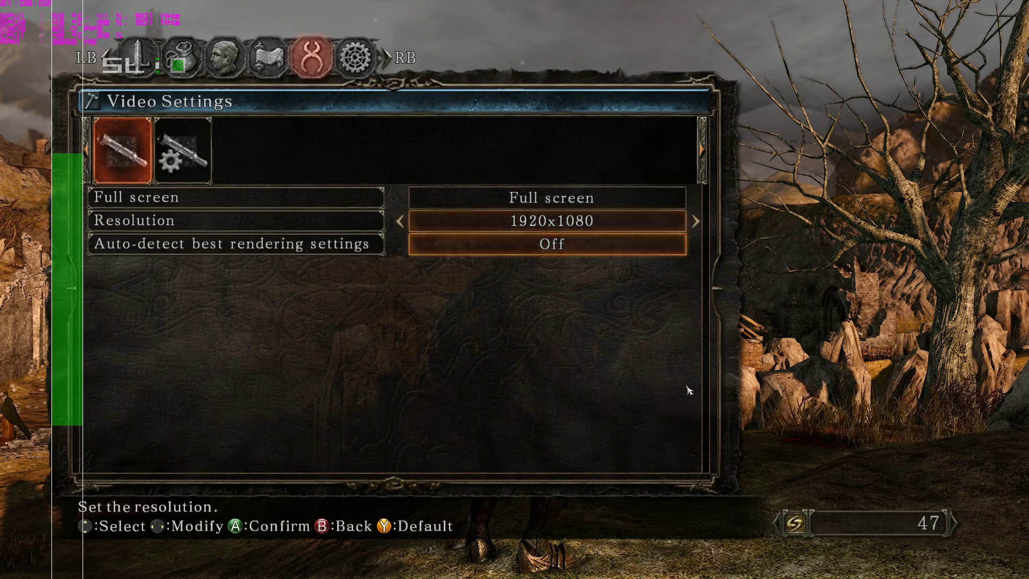
key(Right)
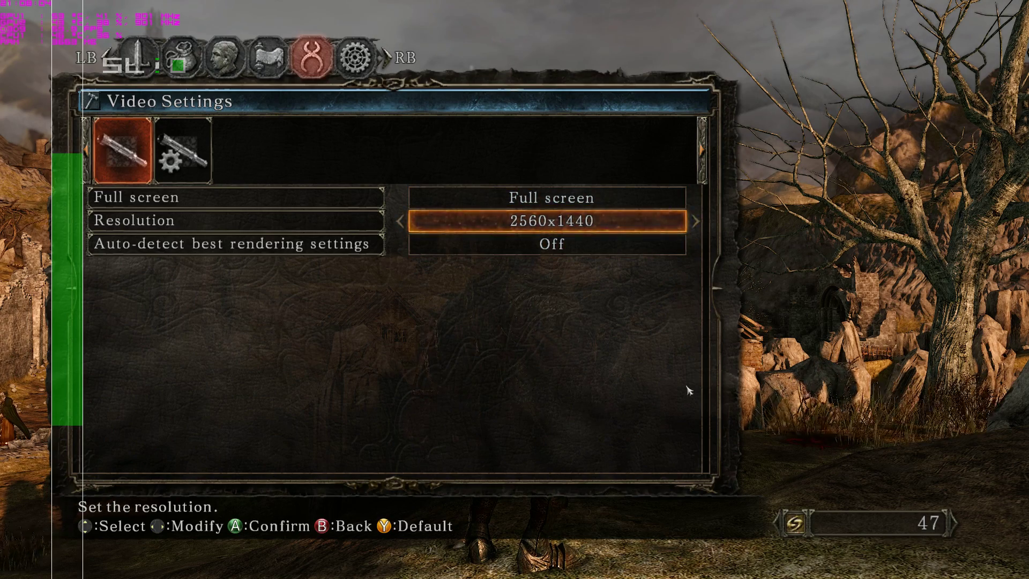
Keep the new 2560x1440 resolution and close the settings menu to resume play.
key(Escape)
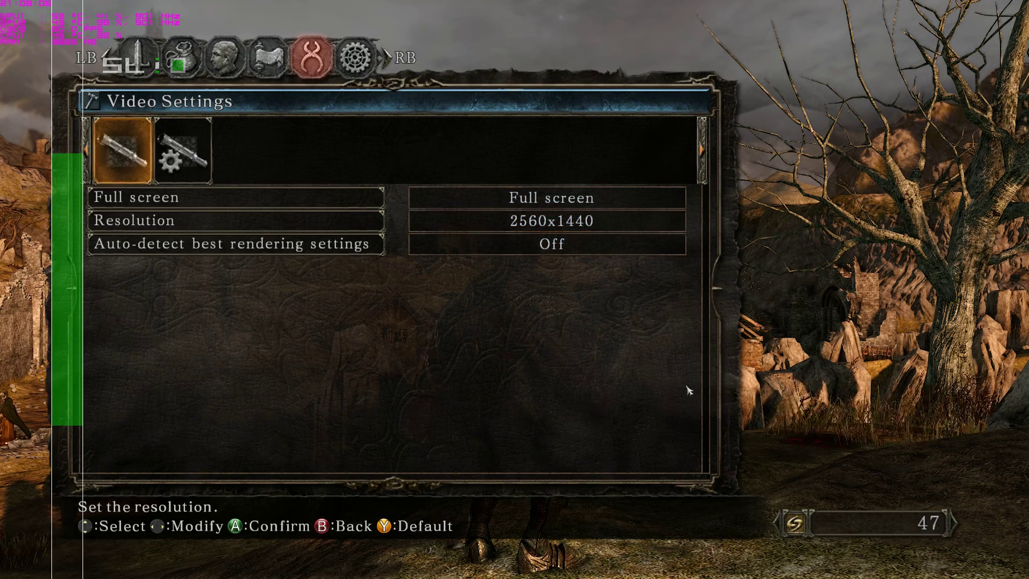
key(Escape)
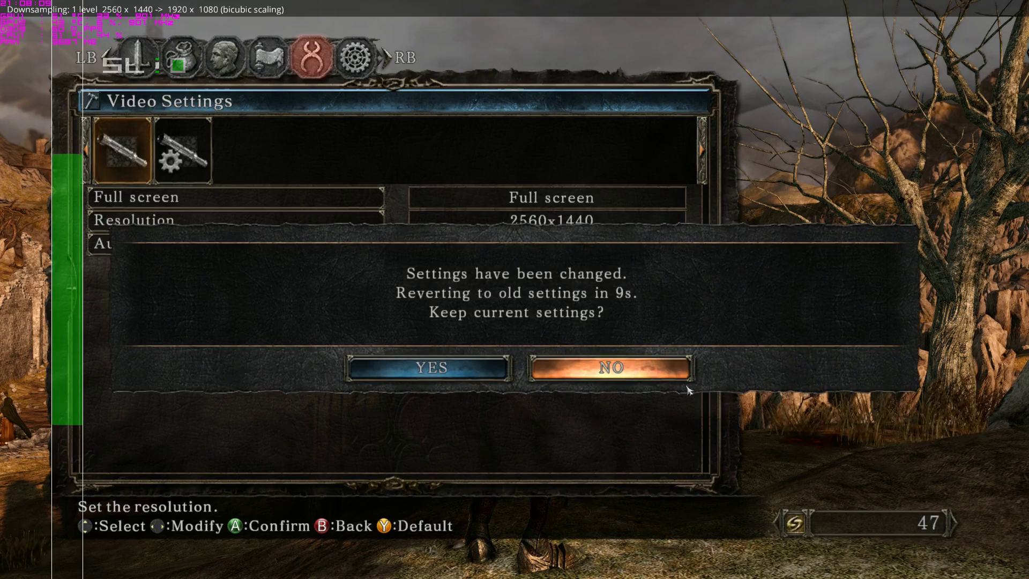
key(Left)
key(Return)
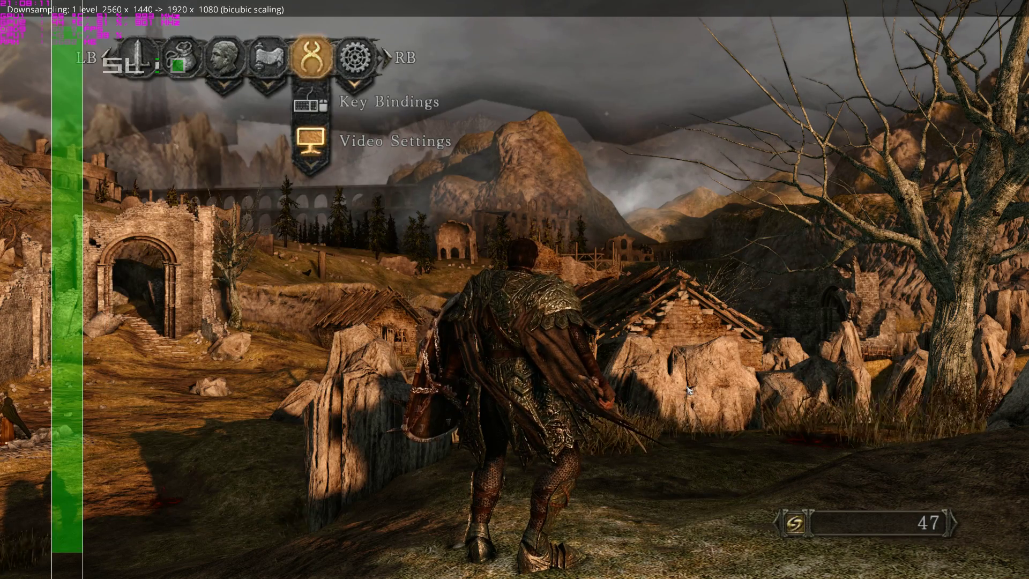
key(Escape)
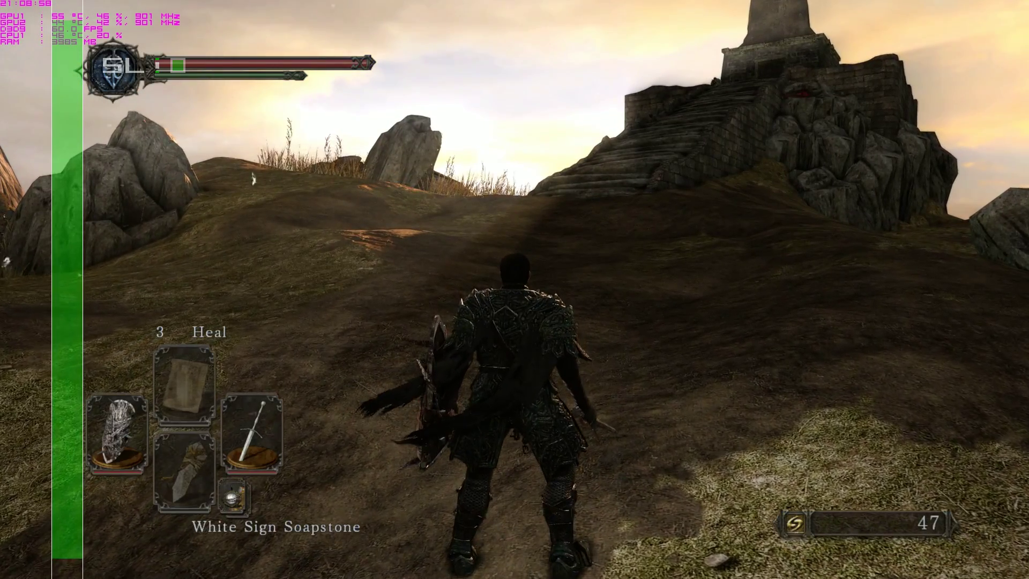
Bring up the in-game menu on the Equipment tab.
key(Escape)
mouse_move(244, 98)
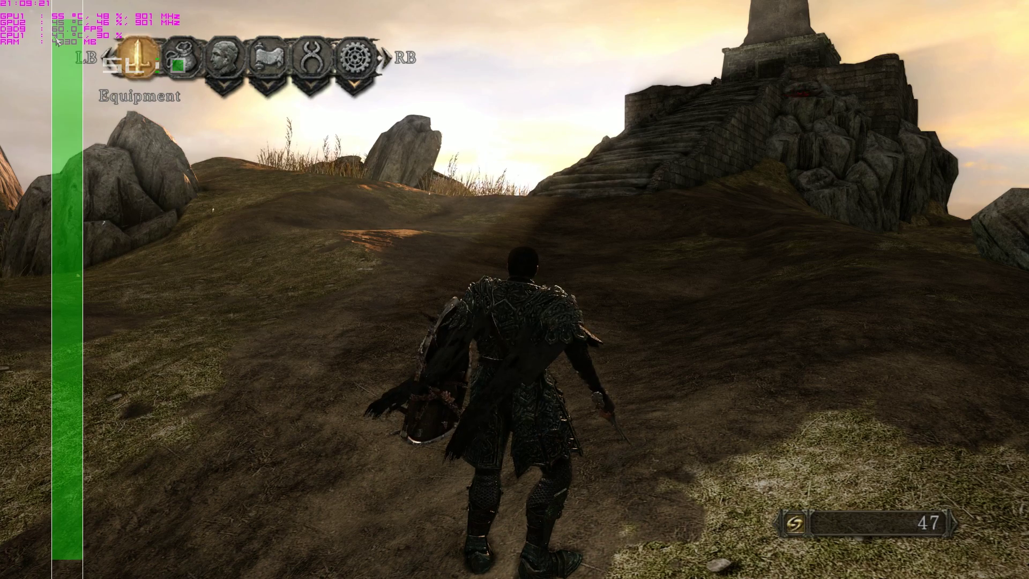
Close the menu and run around Majula toward the bonfire and up the hill.
key(Escape)
key(w)
key(w)
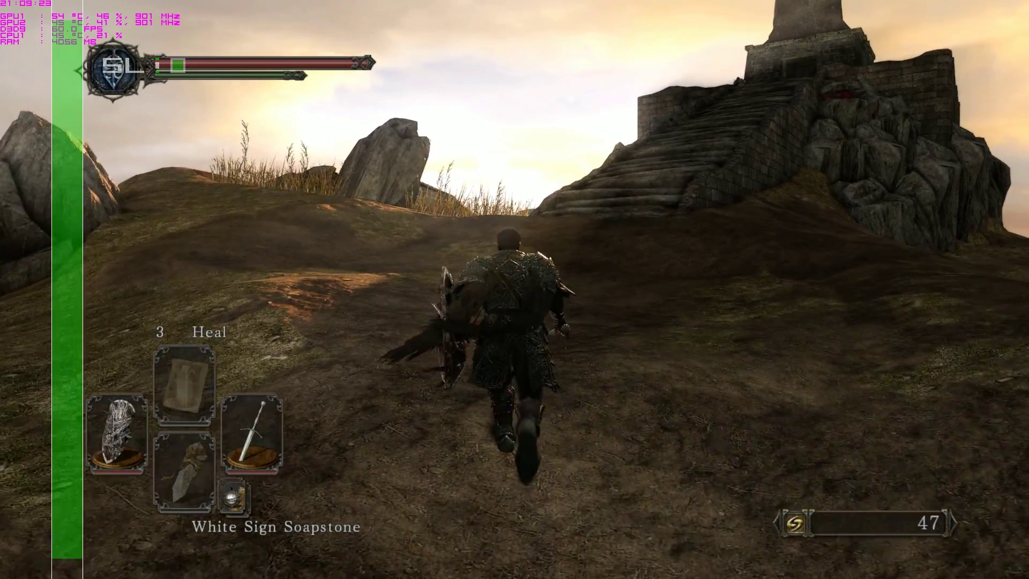
key(a)
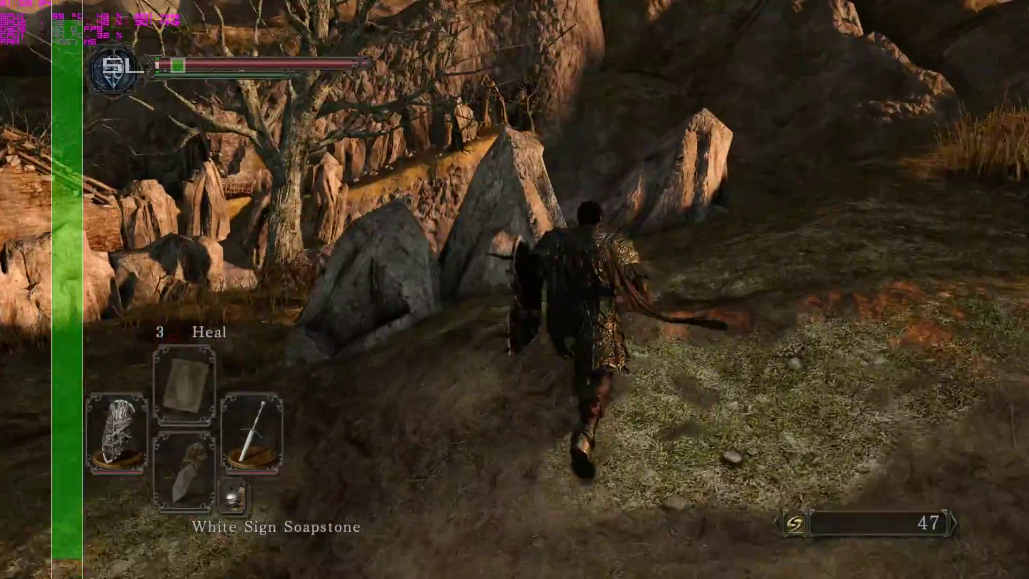
key(w)
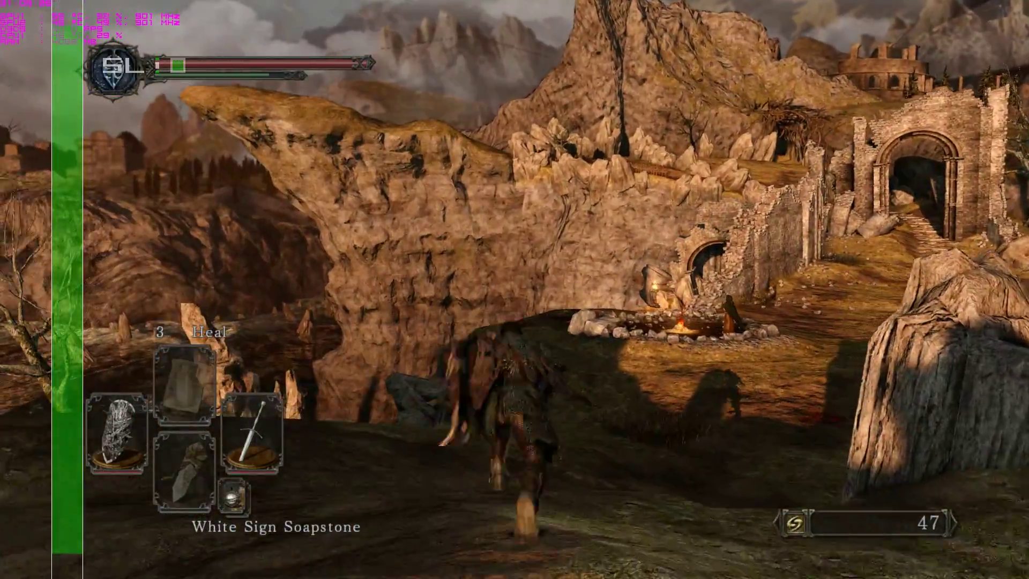
key(w)
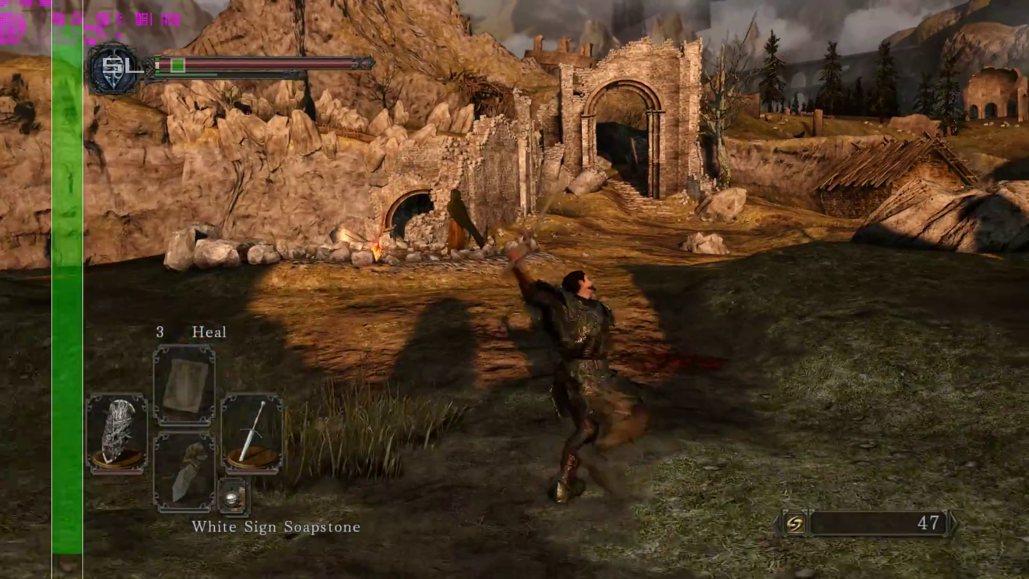
key(s)
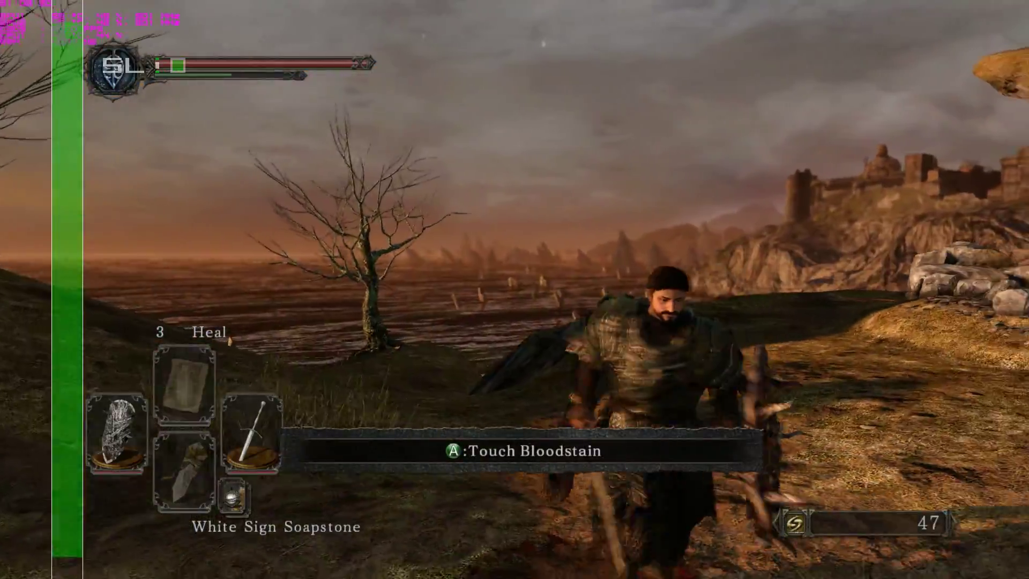
key(w)
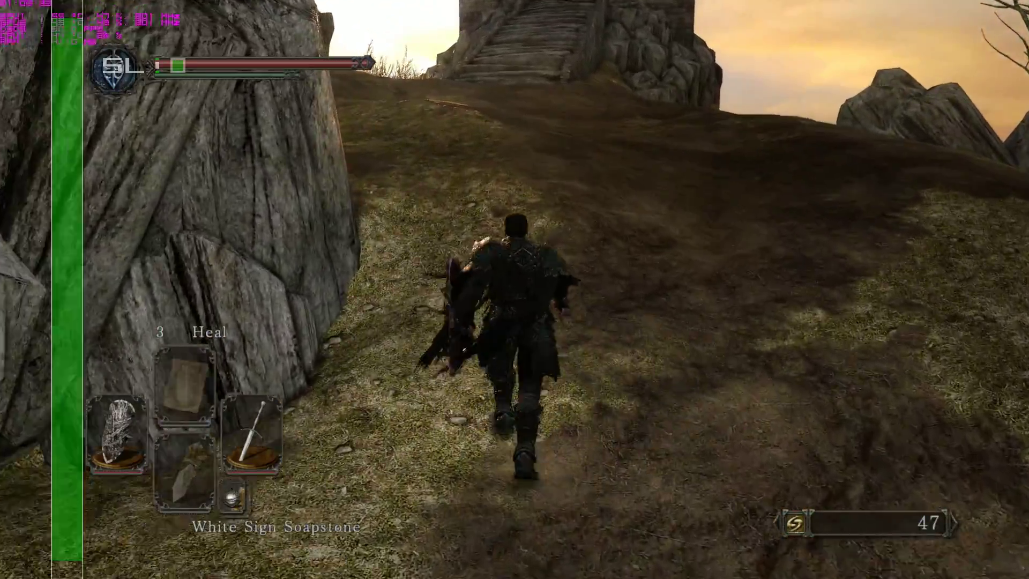
Open and close the menu again, then run back down to the bonfire by the hooded woman.
key(Escape)
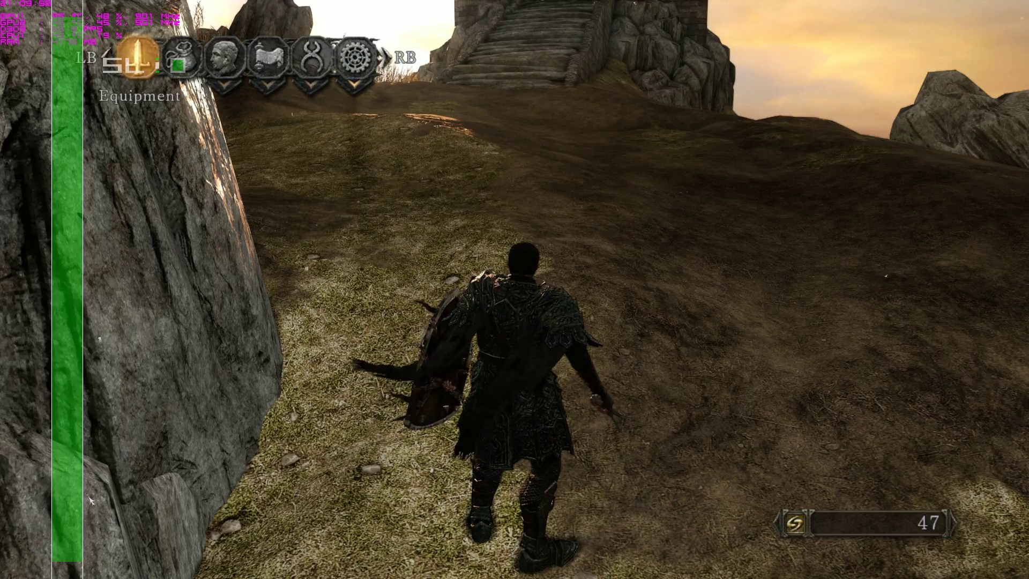
key(w)
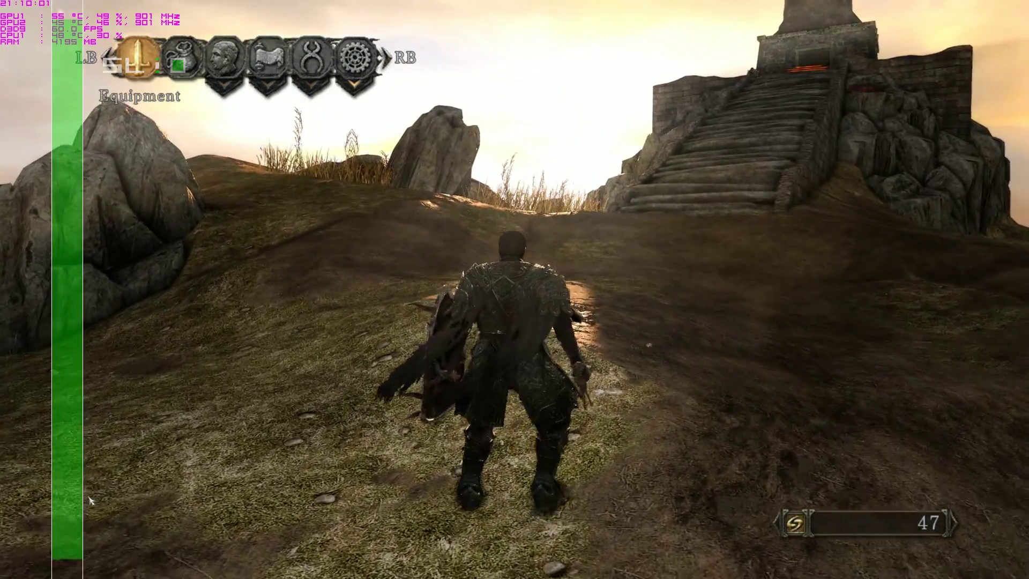
key(w)
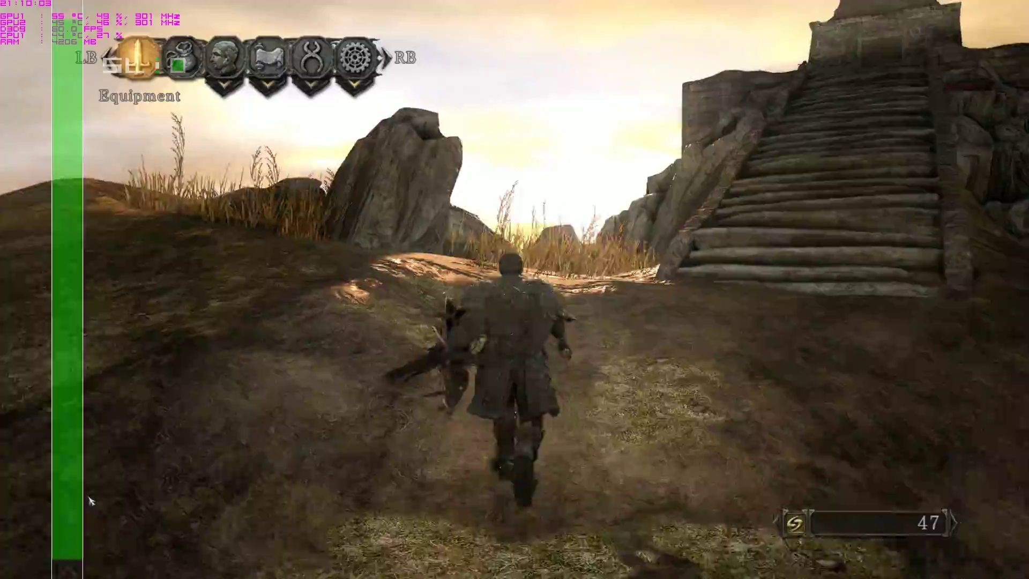
key(w)
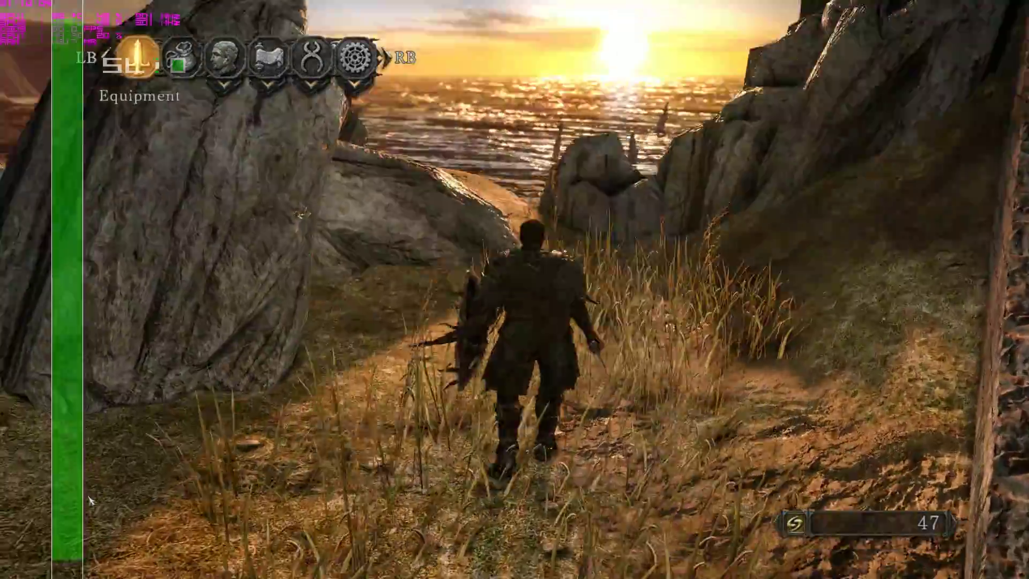
key(w)
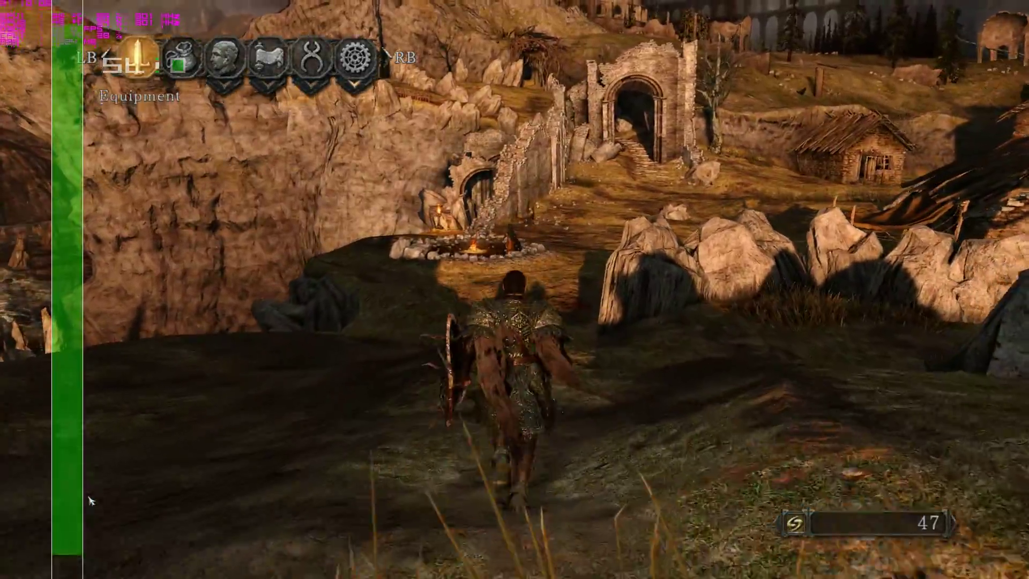
key(w)
key(Escape)
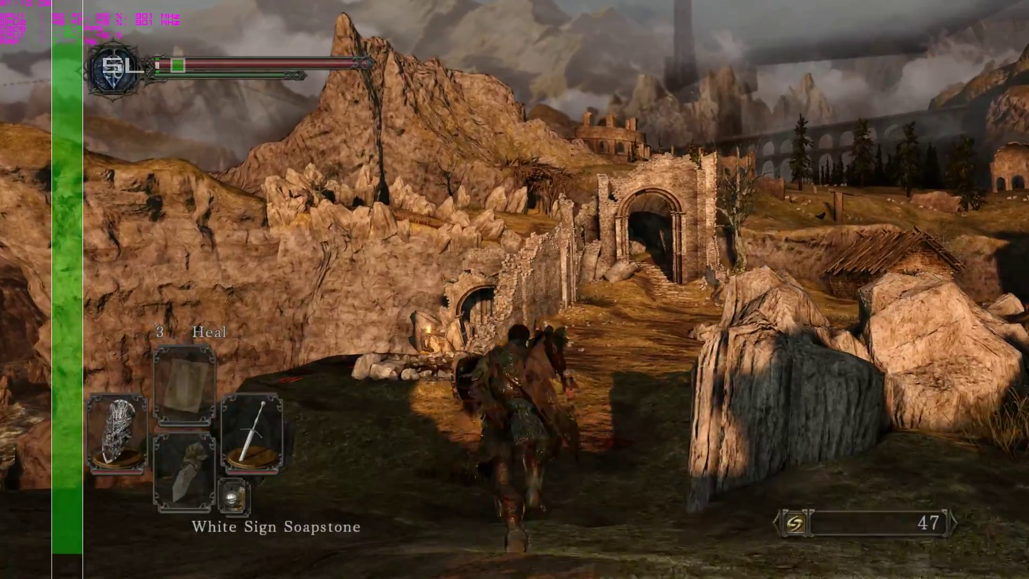
key(w)
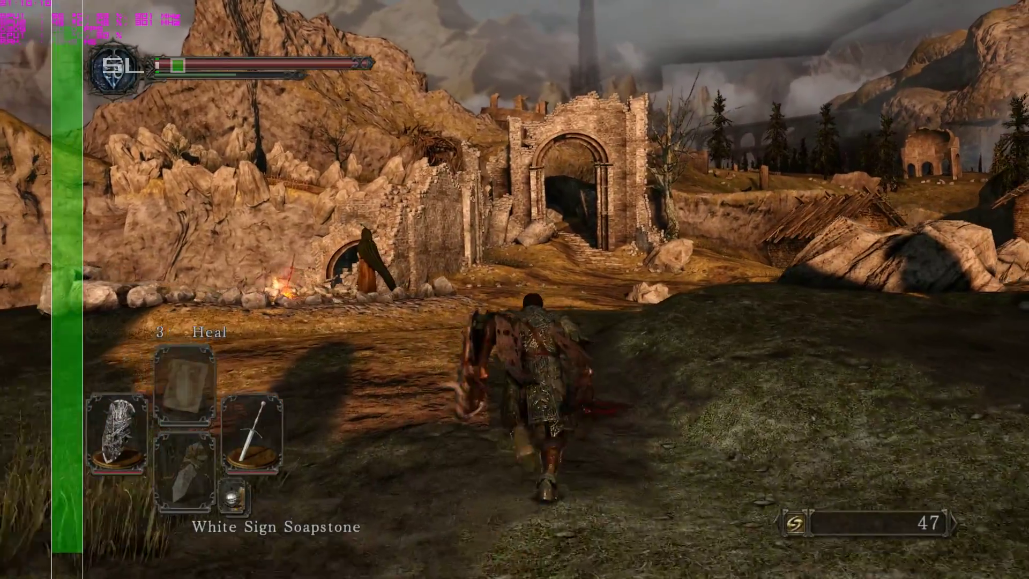
key(w)
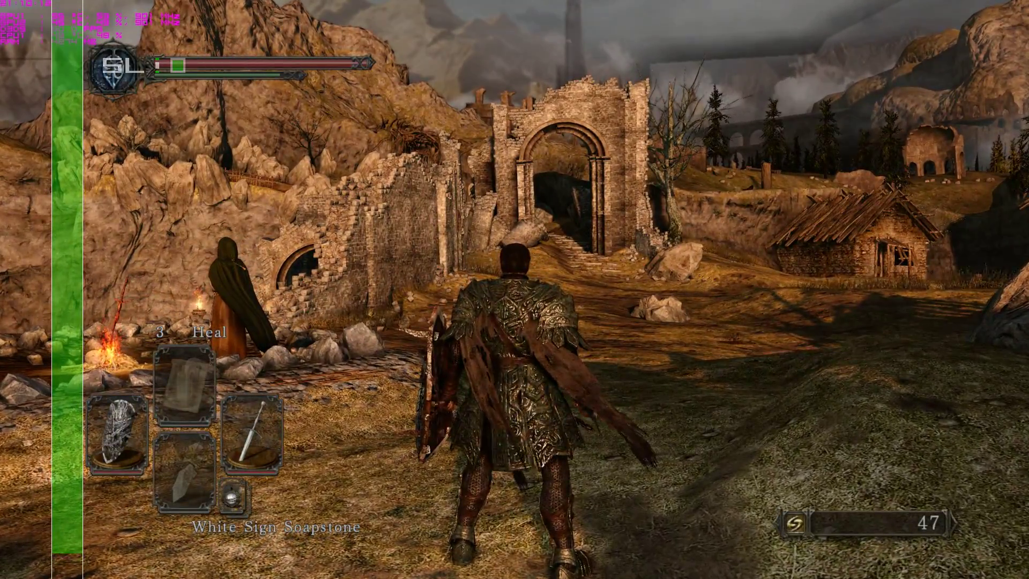